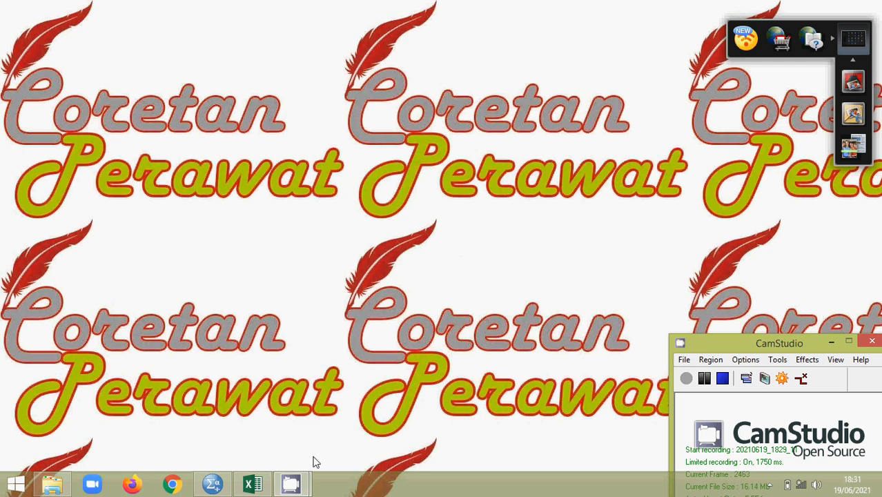
Step: Bring the INPUT DATA SKALA GUTTMAN workbook to the front in Excel
{"action": "left_click", "coordinate": [256, 486]}
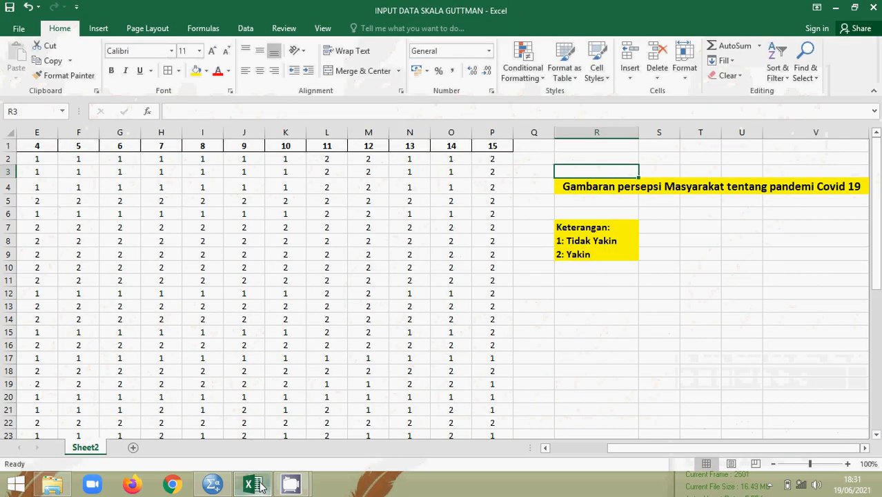
{"action": "left_click_drag", "start_coordinate": [640, 448], "coordinate": [588, 452]}
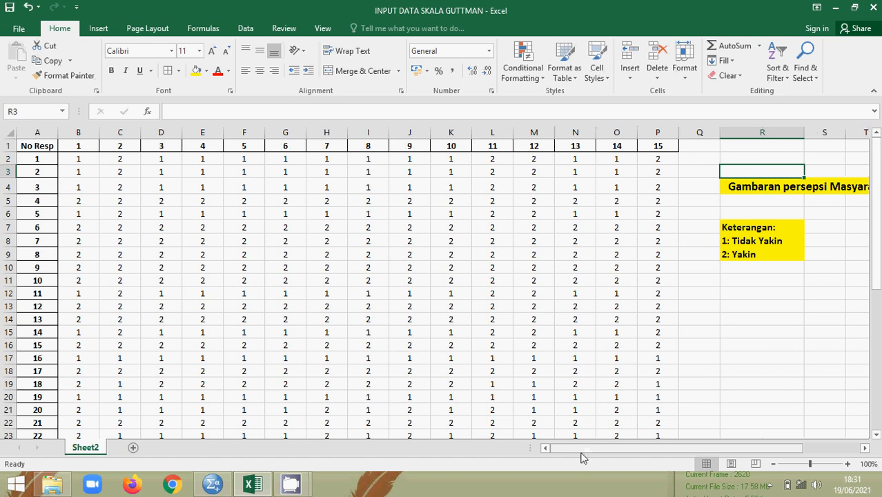
{"action": "left_click_drag", "start_coordinate": [567, 450], "coordinate": [621, 450]}
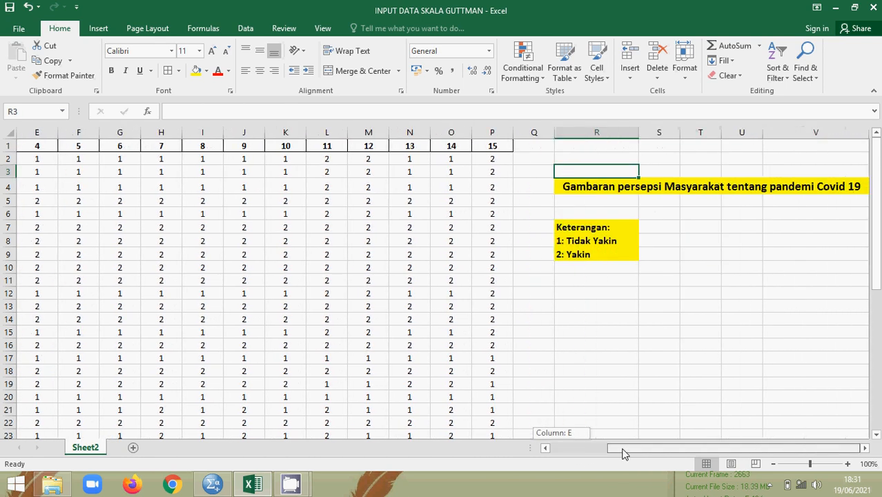
{"action": "left_click", "coordinate": [865, 450]}
{"action": "left_click", "coordinate": [865, 449]}
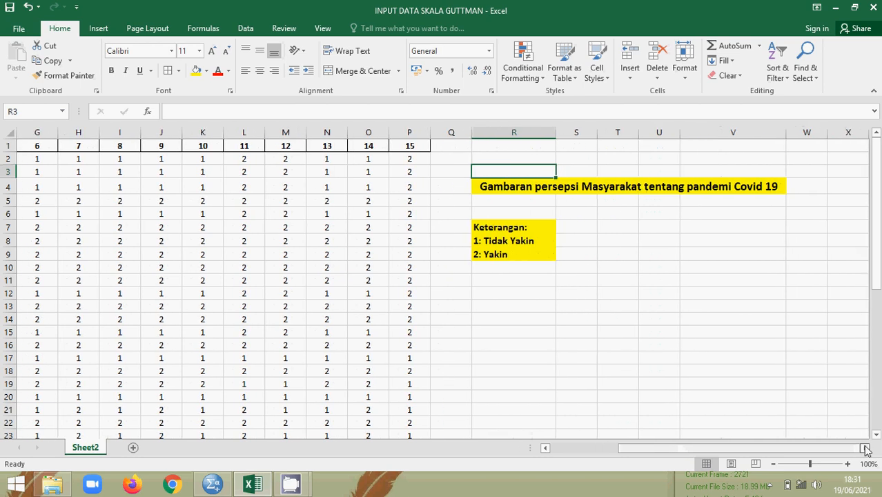
{"action": "left_click", "coordinate": [508, 186]}
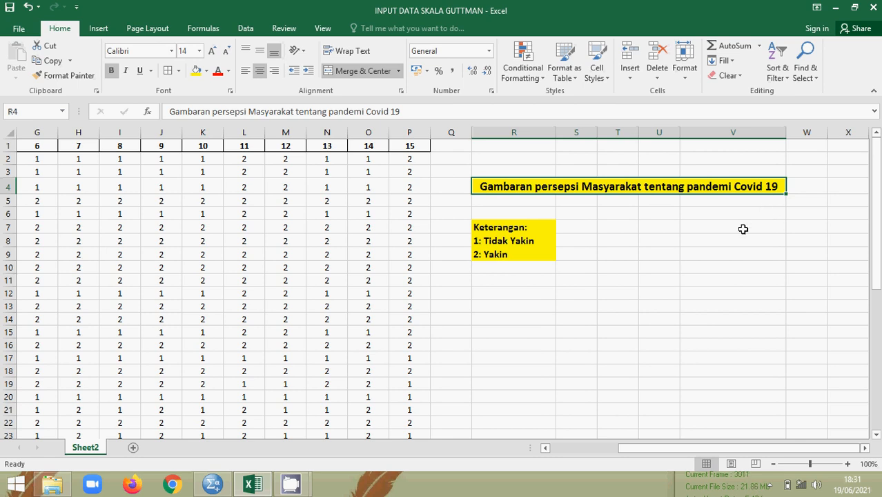
{"action": "left_click_drag", "start_coordinate": [693, 449], "coordinate": [603, 437]}
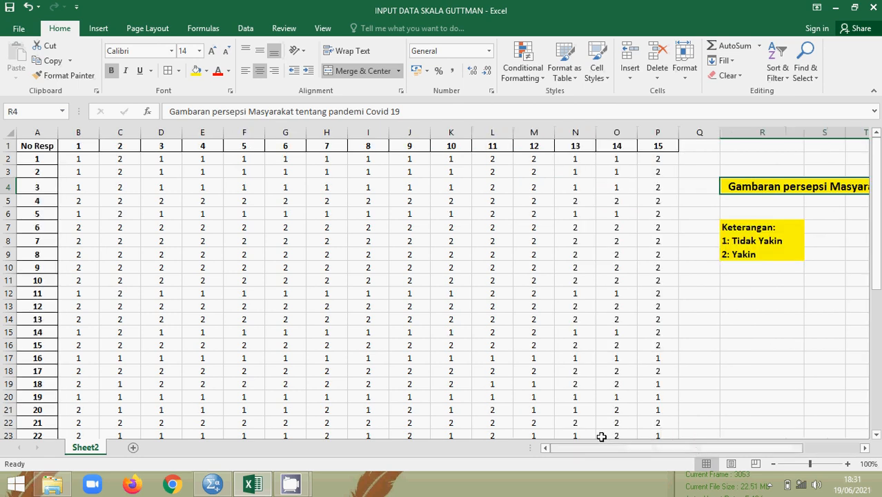
Step: Confirm the list ends at respondent 40, then fill the question headers 1–15 (B1:P1) yellow
{"action": "left_click", "coordinate": [32, 146]}
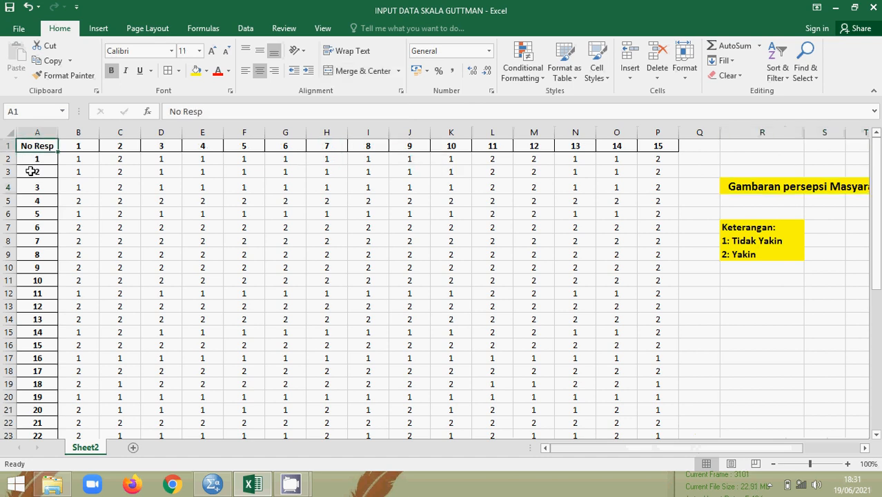
{"action": "scroll", "coordinate": [19, 264], "scroll_direction": "down", "scroll_amount": 8}
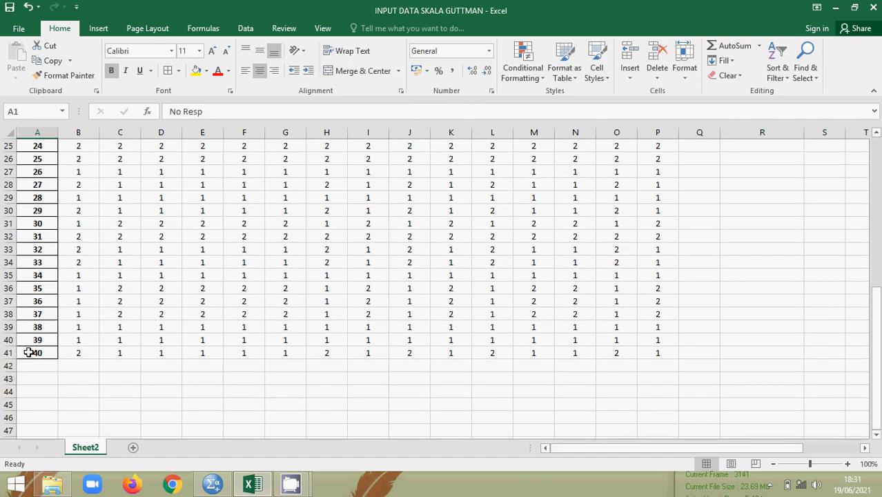
{"action": "left_click", "coordinate": [29, 353]}
{"action": "scroll", "coordinate": [30, 345], "scroll_direction": "up", "scroll_amount": 8}
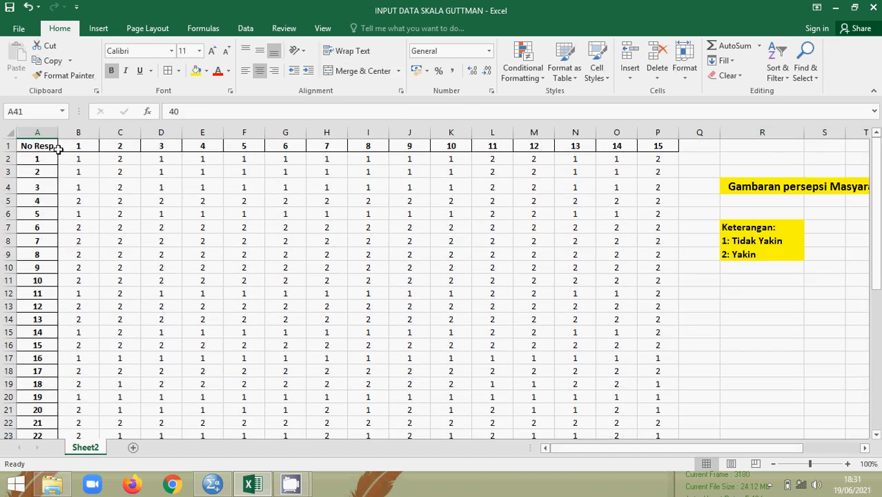
{"action": "left_click_drag", "start_coordinate": [73, 146], "coordinate": [659, 145]}
{"action": "left_click", "coordinate": [196, 71]}
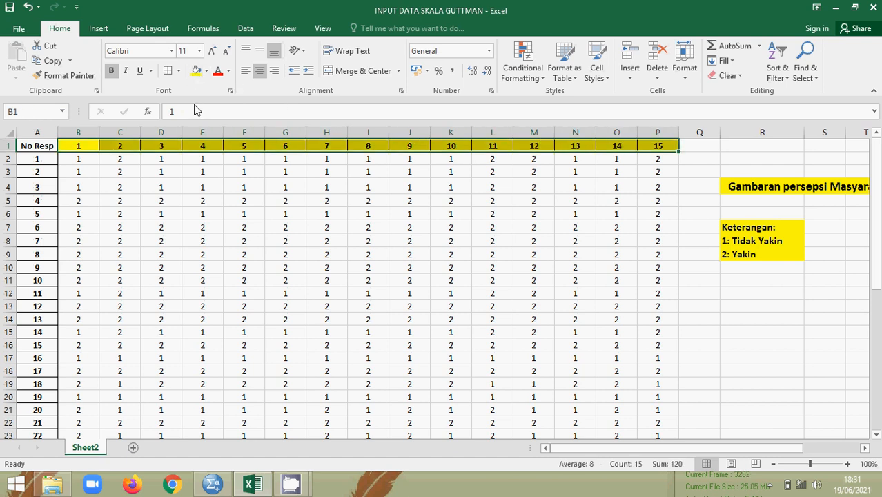
{"action": "left_click", "coordinate": [161, 159]}
{"action": "left_click", "coordinate": [82, 146]}
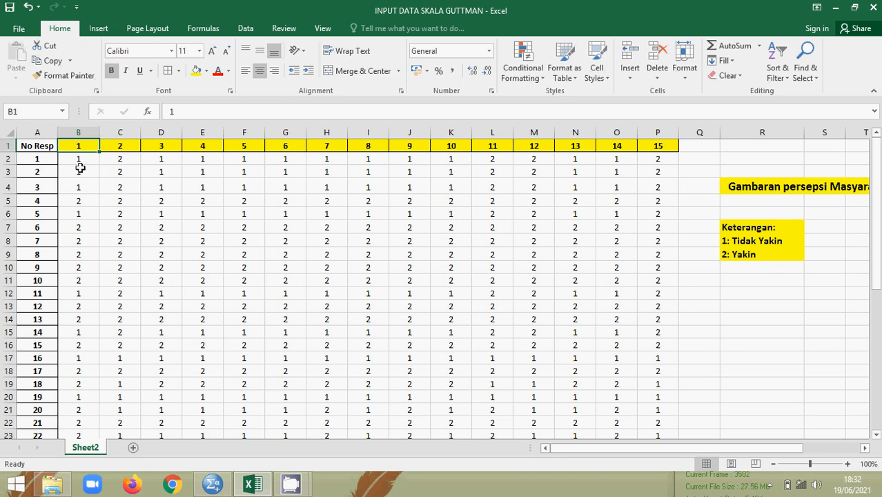
{"action": "left_click", "coordinate": [79, 200]}
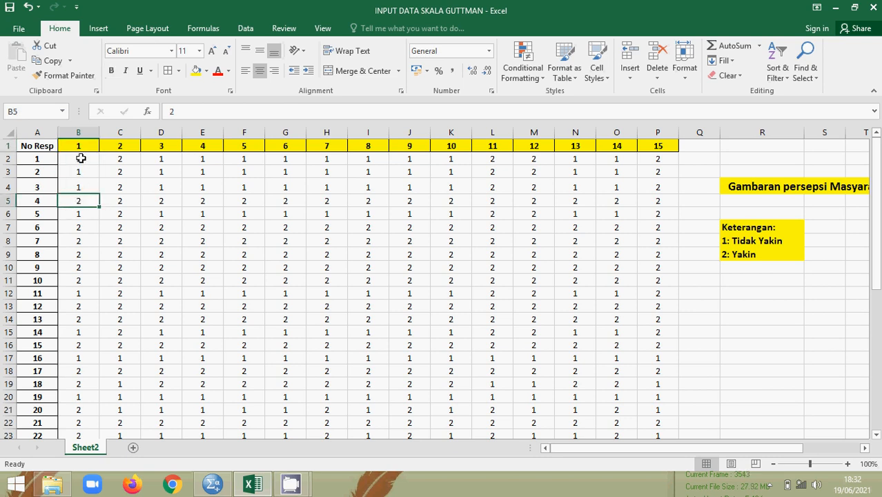
{"action": "left_click", "coordinate": [80, 157]}
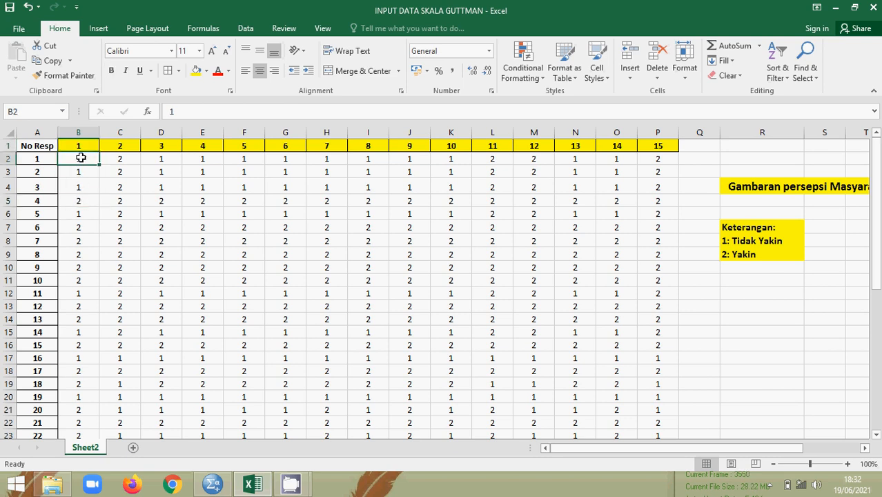
{"action": "left_click", "coordinate": [117, 160]}
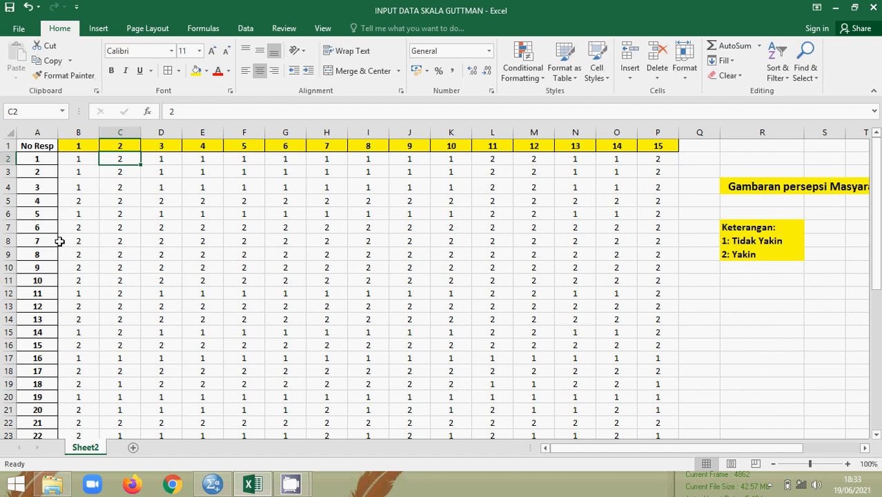
{"action": "left_click", "coordinate": [78, 157]}
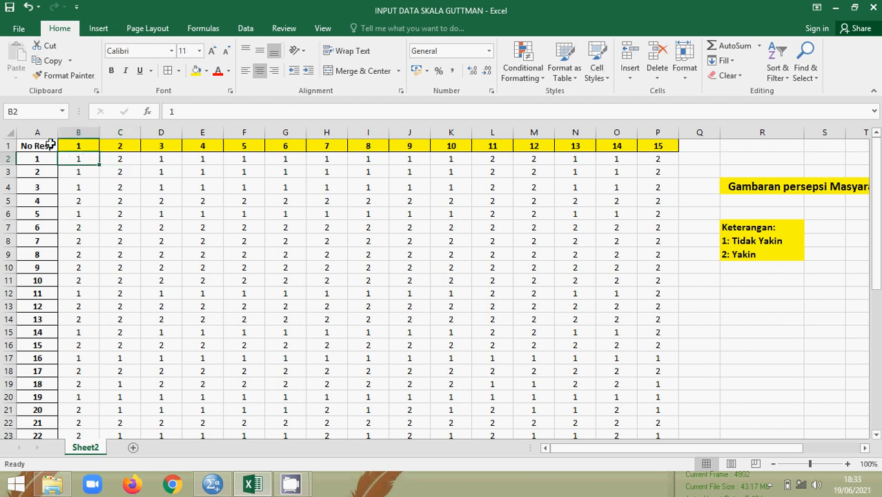
{"action": "left_click", "coordinate": [52, 148]}
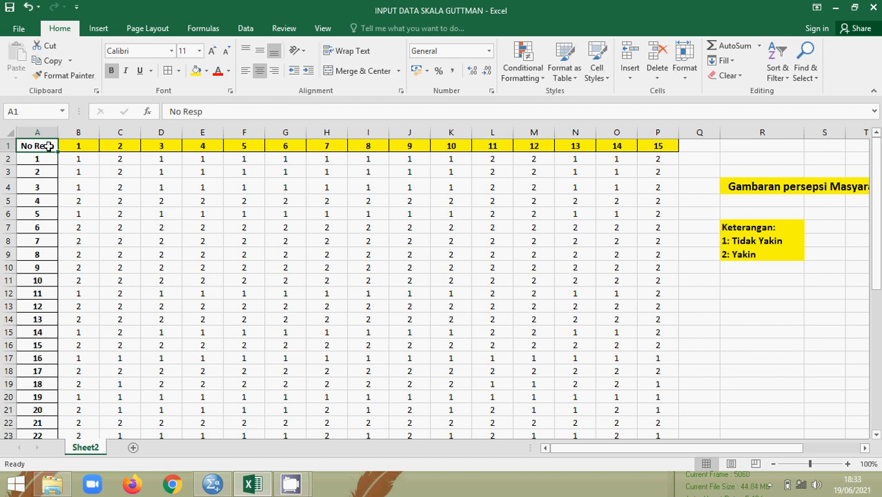
{"action": "scroll", "coordinate": [148, 173], "scroll_direction": "down", "scroll_amount": 8}
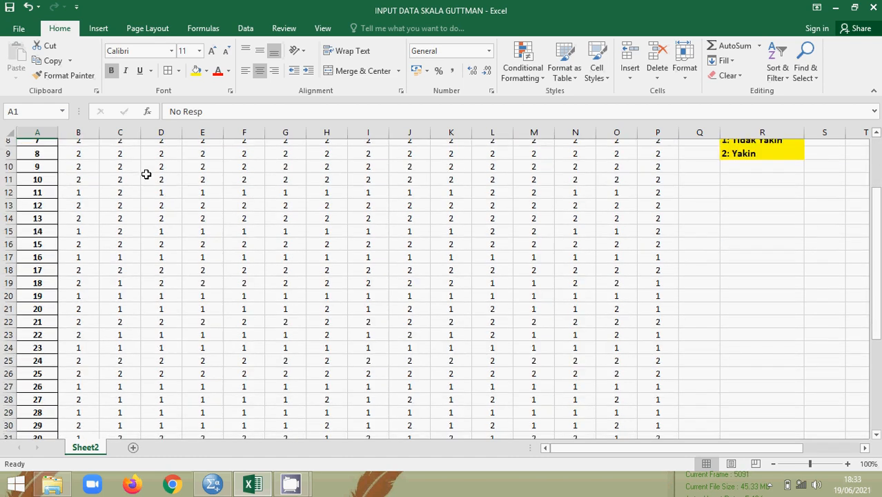
{"action": "scroll", "coordinate": [146, 223], "scroll_direction": "down", "scroll_amount": 2}
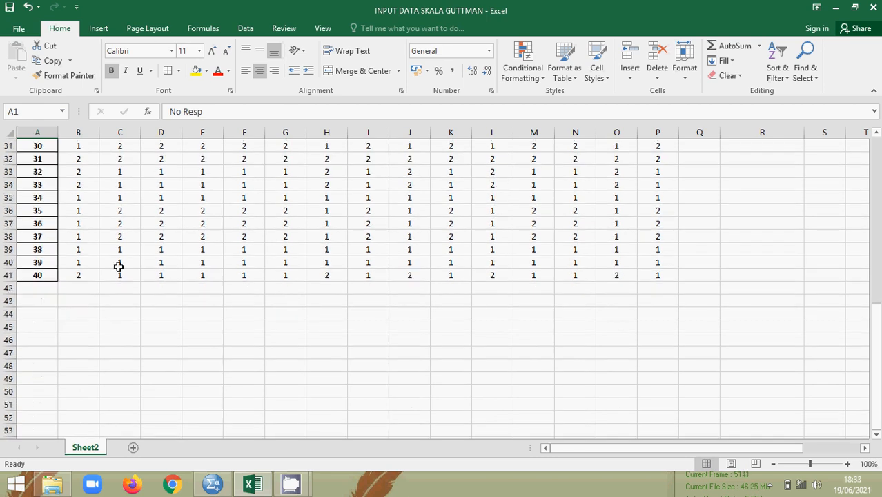
{"action": "scroll", "coordinate": [266, 228], "scroll_direction": "up", "scroll_amount": 6}
{"action": "scroll", "coordinate": [266, 229], "scroll_direction": "up", "scroll_amount": 4}
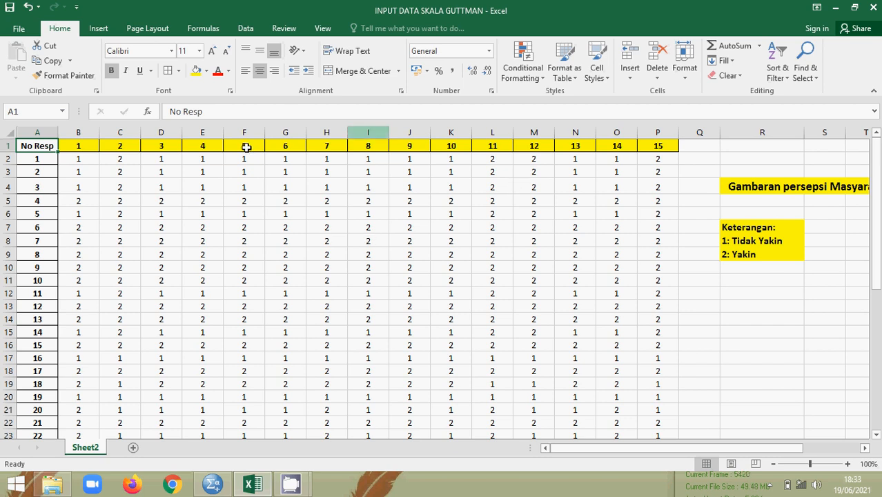
{"action": "left_click", "coordinate": [262, 215]}
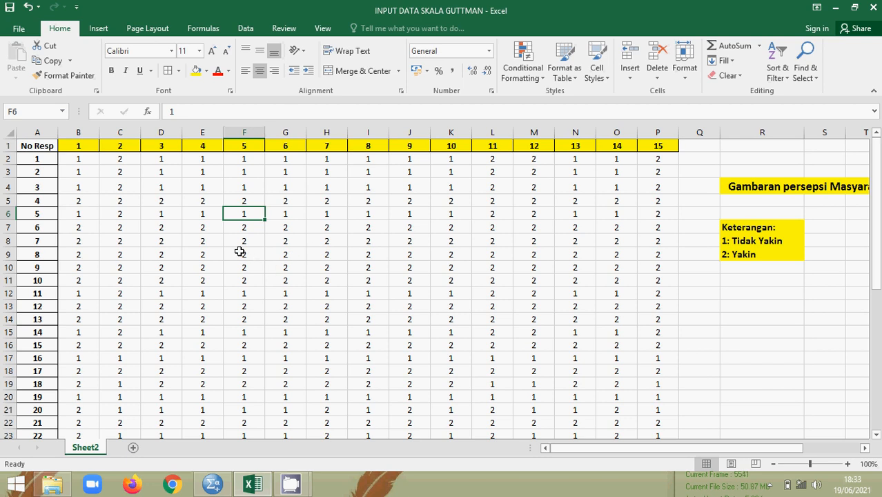
Step: Open Variable View in the empty SPSS Untitled2 dataset, then return to the Excel workbook
{"action": "left_click", "coordinate": [214, 485]}
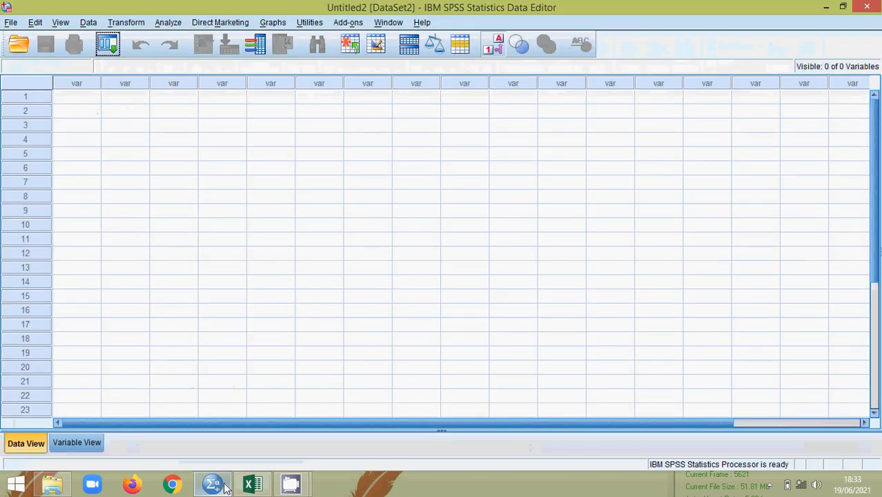
{"action": "mouse_move", "coordinate": [217, 487]}
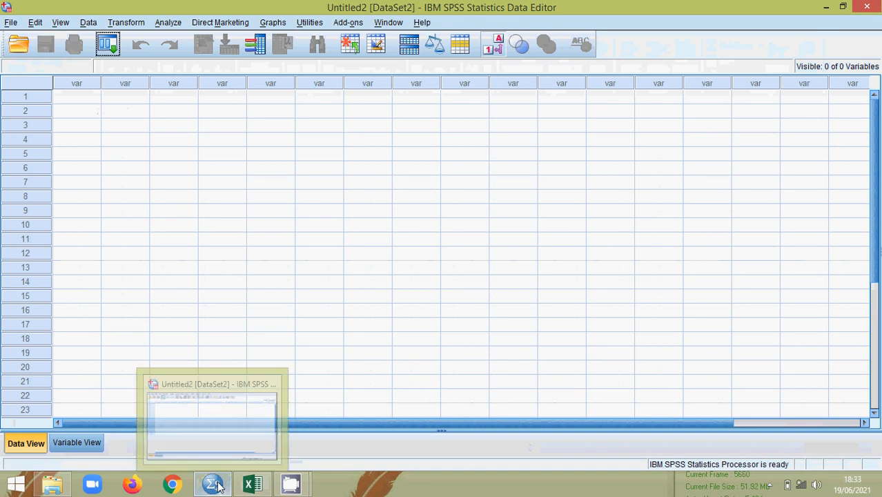
{"action": "left_click", "coordinate": [155, 210]}
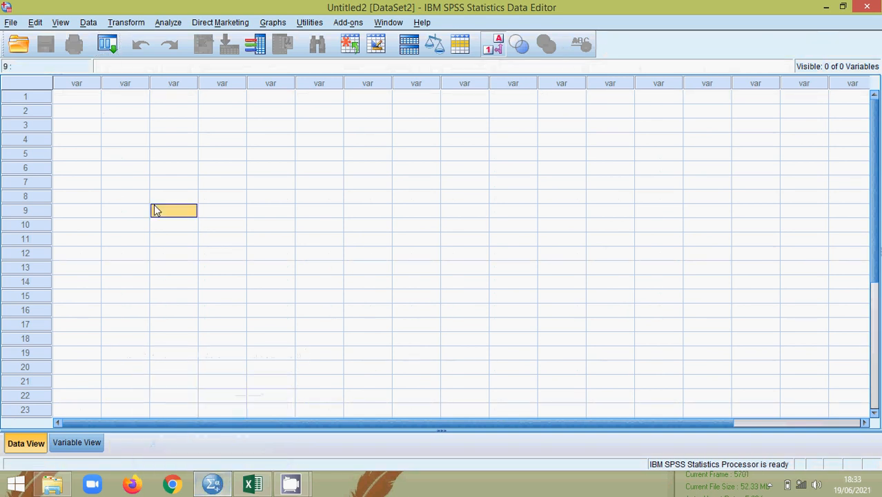
{"action": "left_click", "coordinate": [80, 100]}
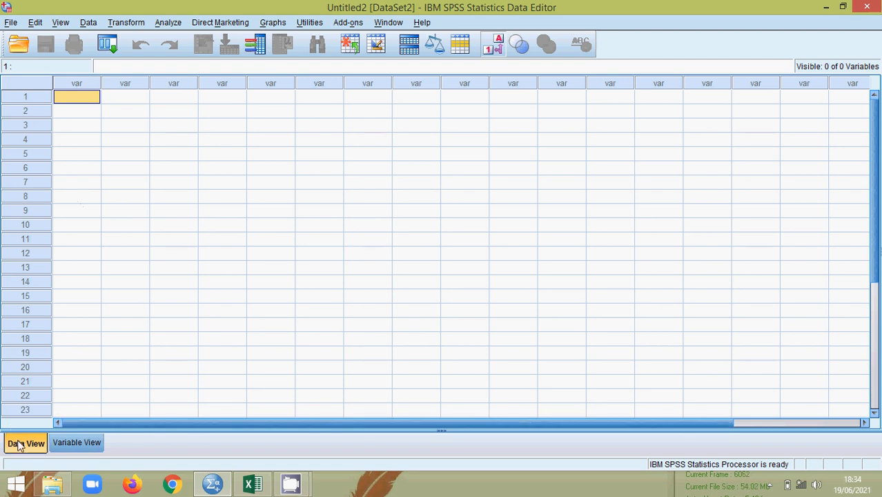
{"action": "left_click", "coordinate": [77, 446]}
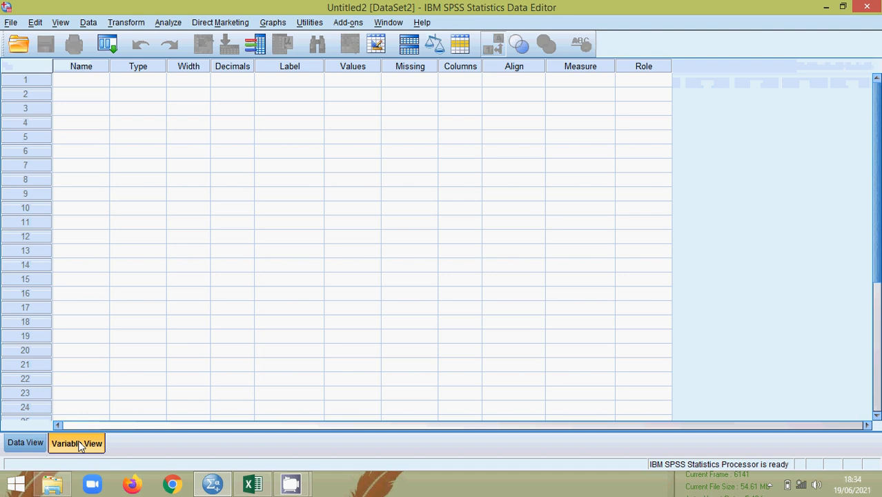
{"action": "left_click", "coordinate": [252, 487]}
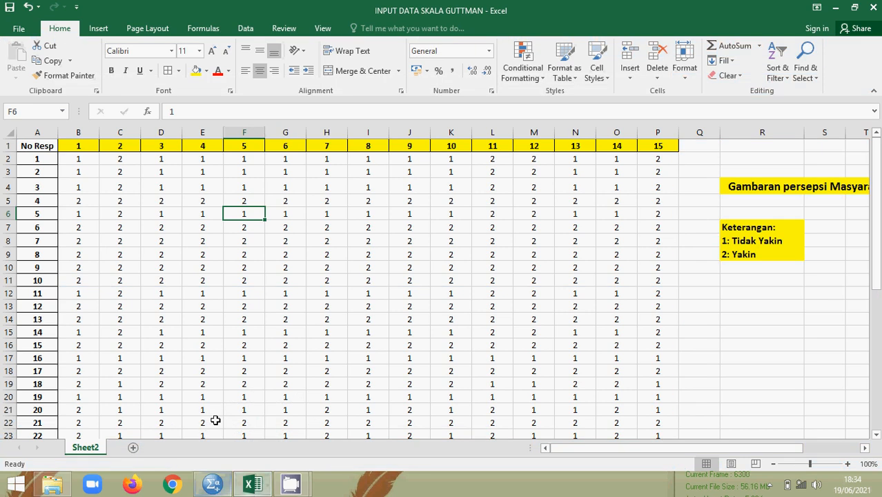
Step: Select the answer columns for questions 1–15 in Excel and return to the SPSS Data Editor
{"action": "left_click", "coordinate": [74, 144]}
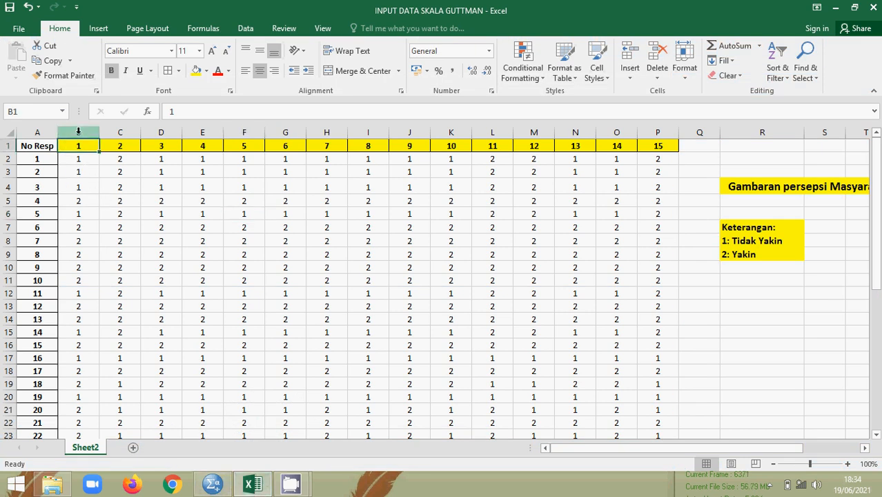
{"action": "left_click_drag", "start_coordinate": [78, 132], "coordinate": [649, 136]}
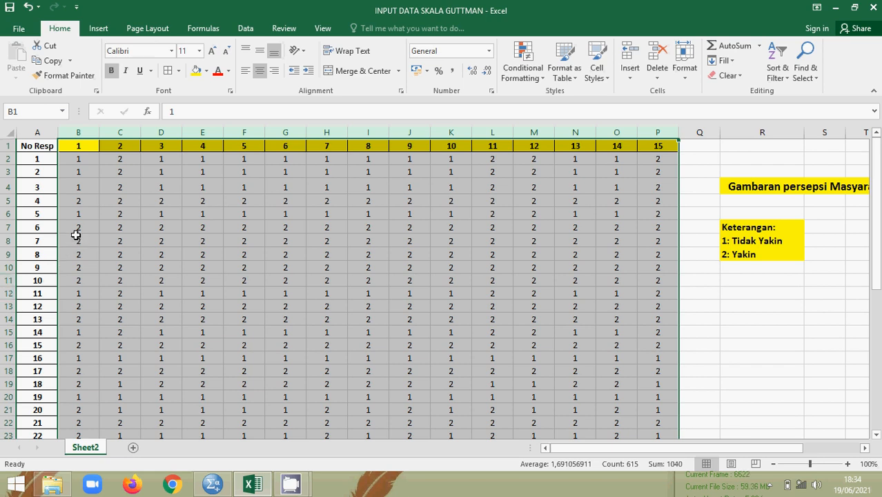
{"action": "left_click", "coordinate": [212, 483]}
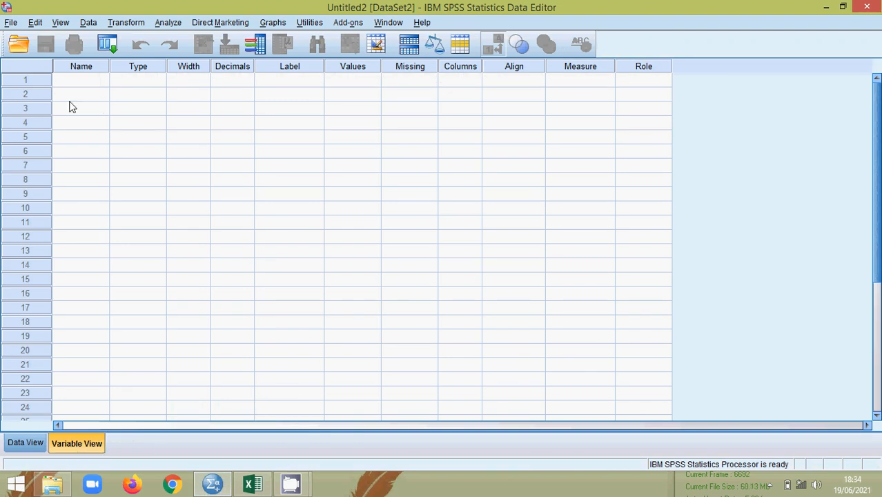
Step: Name the first five variables Pertanyaan1–Pertanyaan5, correcting typos in the first three names
{"action": "left_click", "coordinate": [69, 81]}
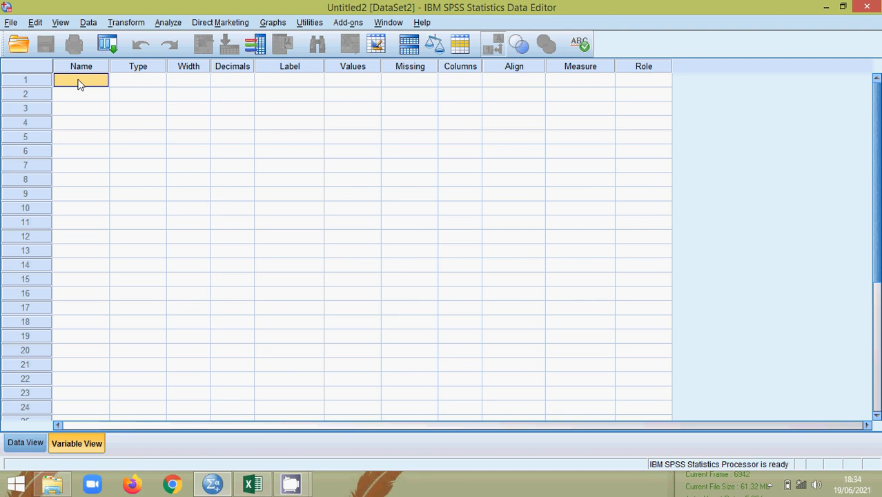
{"action": "type", "text": "Pertanyaan1"}
{"action": "key", "text": "Return"}
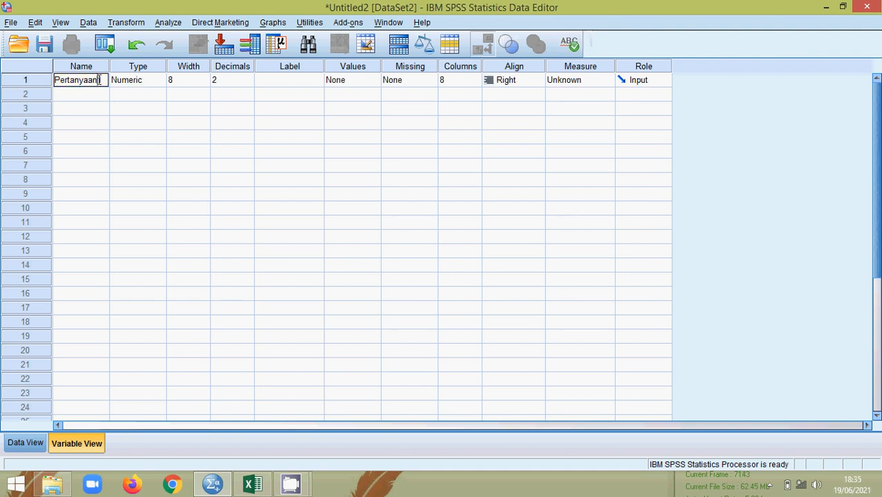
{"action": "type", "text": "_"}
{"action": "key", "text": "BackSpace"}
{"action": "key", "text": "Left"}
{"action": "left_click", "coordinate": [92, 98]}
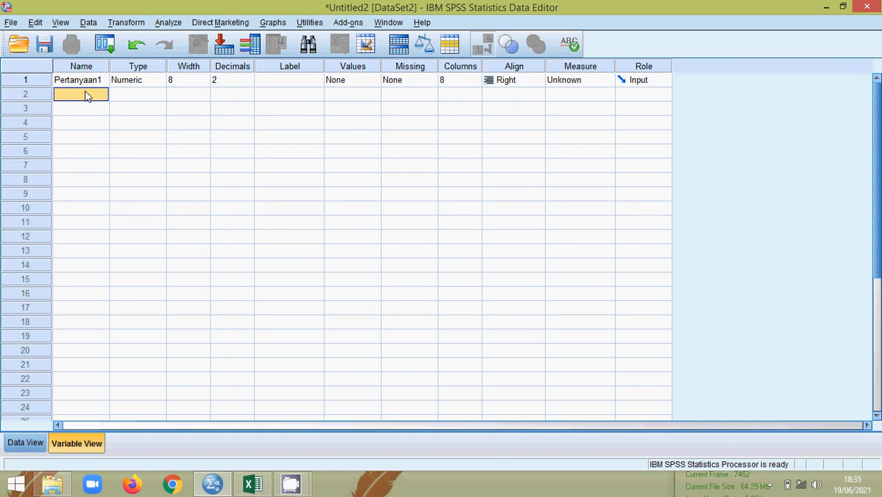
{"action": "type", "text": "Pertanyaan 2"}
{"action": "key", "text": "BackSpace"}
{"action": "key", "text": "BackSpace"}
{"action": "type", "text": "2"}
{"action": "key", "text": "Return"}
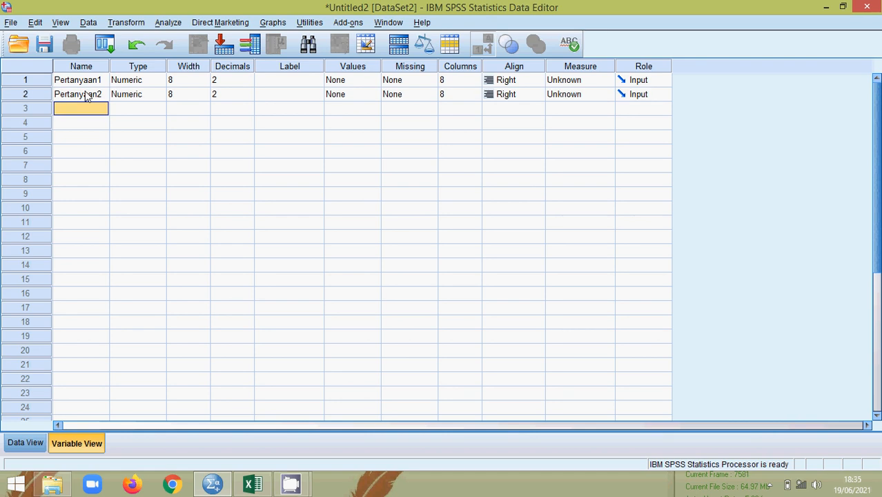
{"action": "type", "text": "Pertanya"}
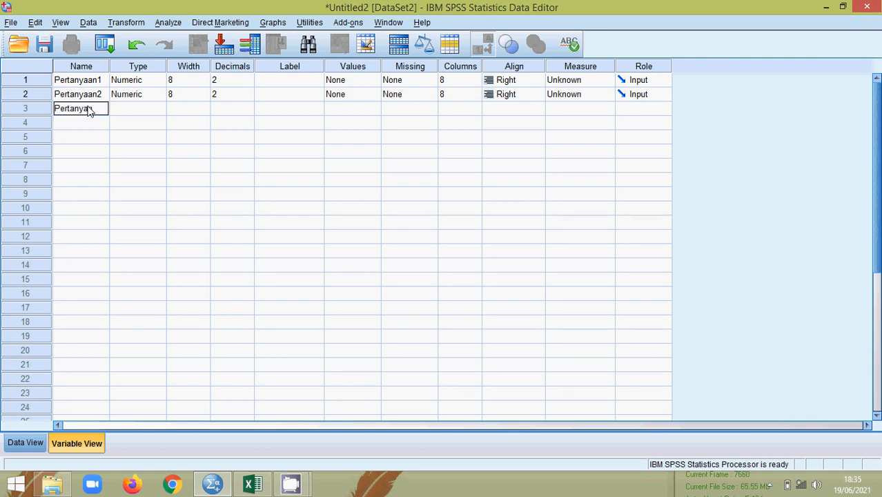
{"action": "type", "text": "an3"}
{"action": "key", "text": "Return"}
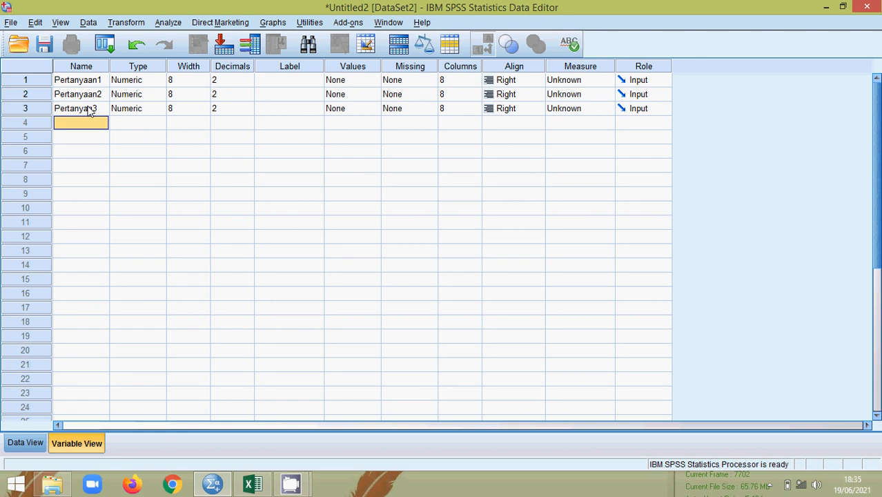
{"action": "type", "text": "Pertanyaan4"}
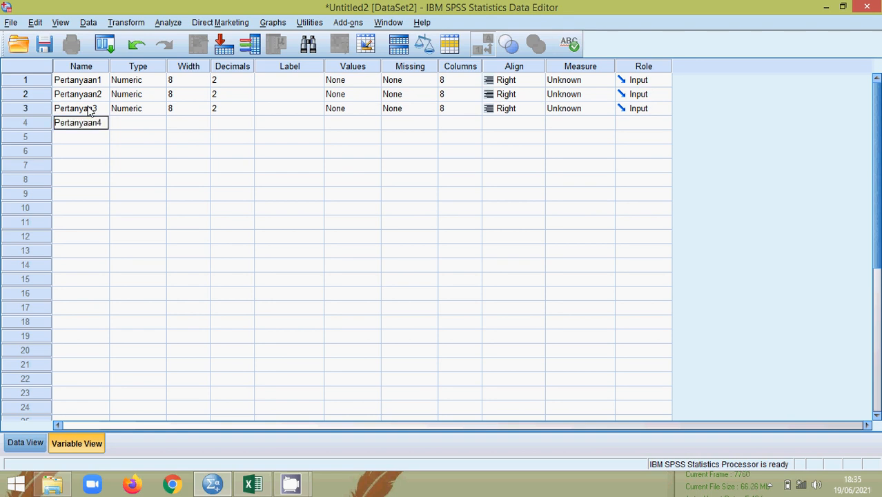
{"action": "key", "text": "Return"}
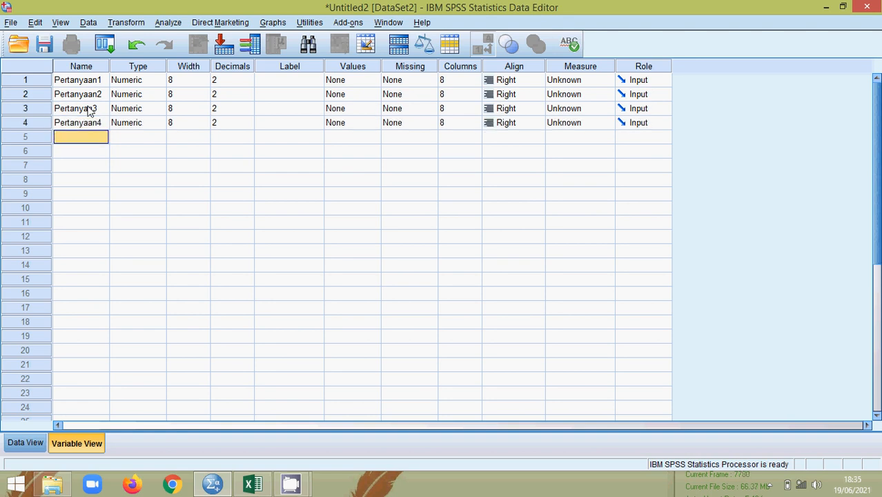
{"action": "type", "text": "Pertanyaa"}
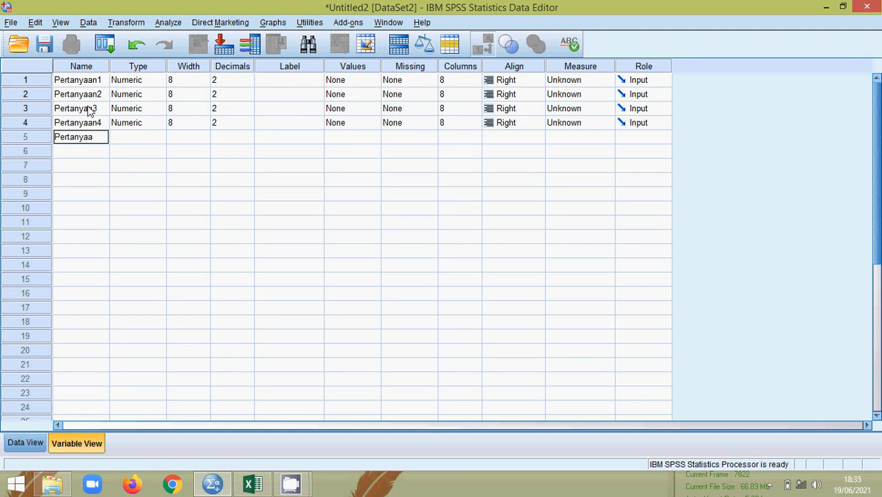
{"action": "type", "text": "n5"}
{"action": "left_click", "coordinate": [89, 110]}
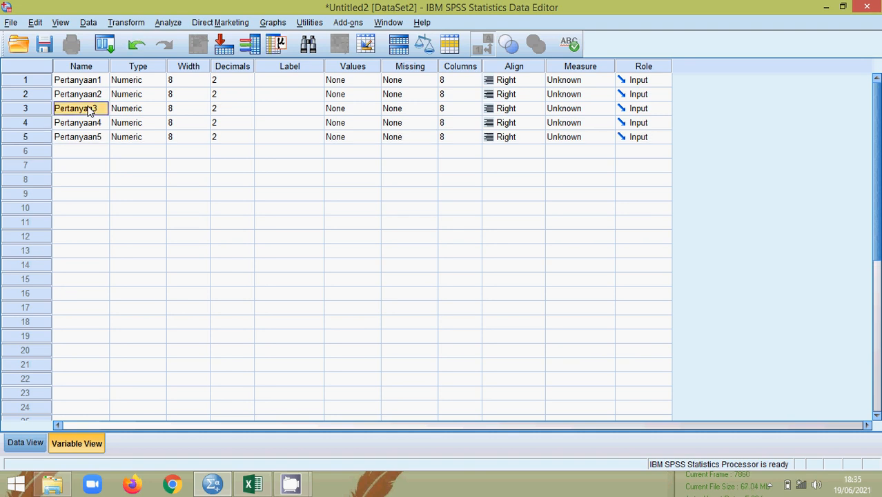
{"action": "double_click", "coordinate": [92, 109]}
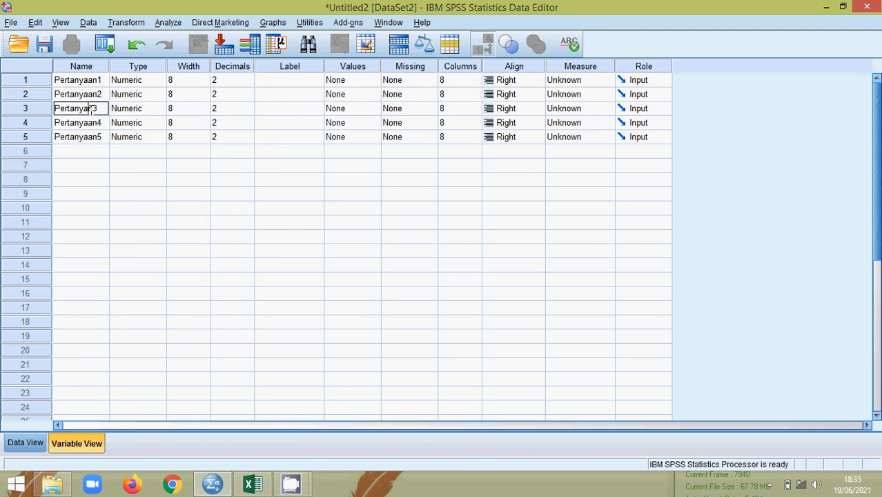
{"action": "type", "text": "a"}
{"action": "left_click", "coordinate": [97, 139]}
Step: Name the next variables Pertanyaan6 through Pertanyaan10, fixing the wrong digit in Pertanyaan8
{"action": "left_click", "coordinate": [97, 154]}
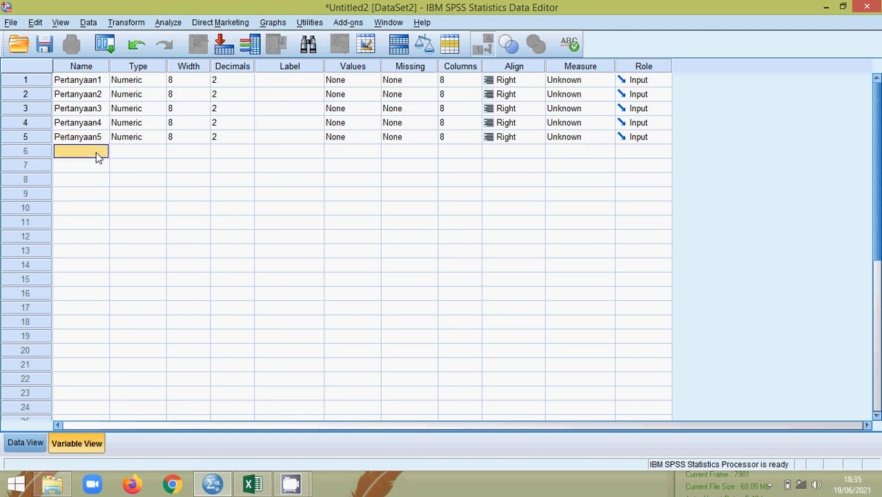
{"action": "type", "text": "Pertany"}
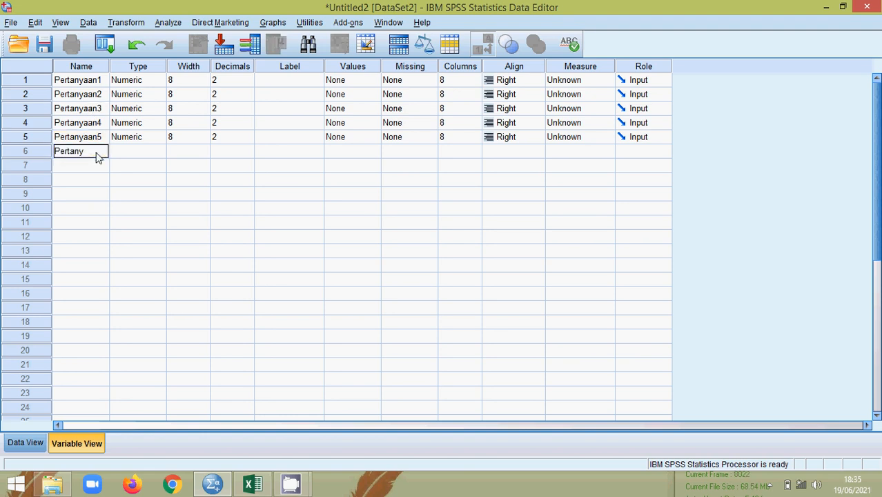
{"action": "type", "text": "aan6"}
{"action": "key", "text": "Return"}
{"action": "type", "text": "Pertanya"}
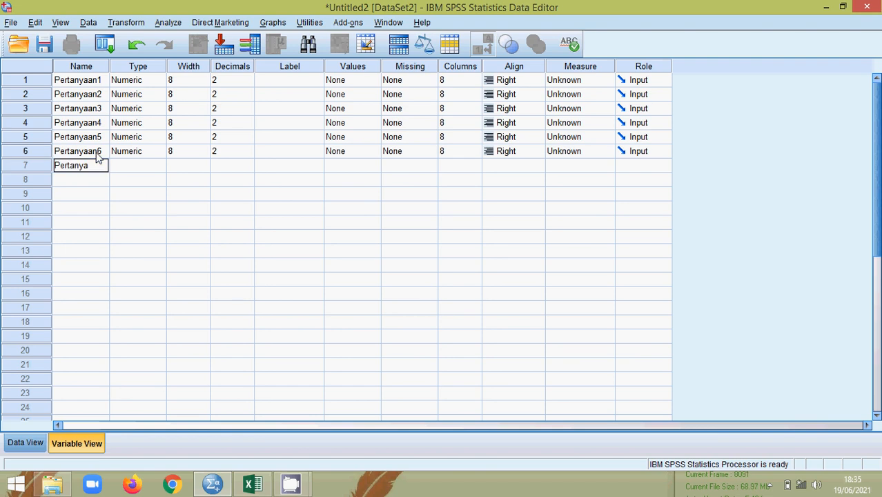
{"action": "type", "text": "an7"}
{"action": "key", "text": "Return"}
{"action": "type", "text": "Pertanyaan9"}
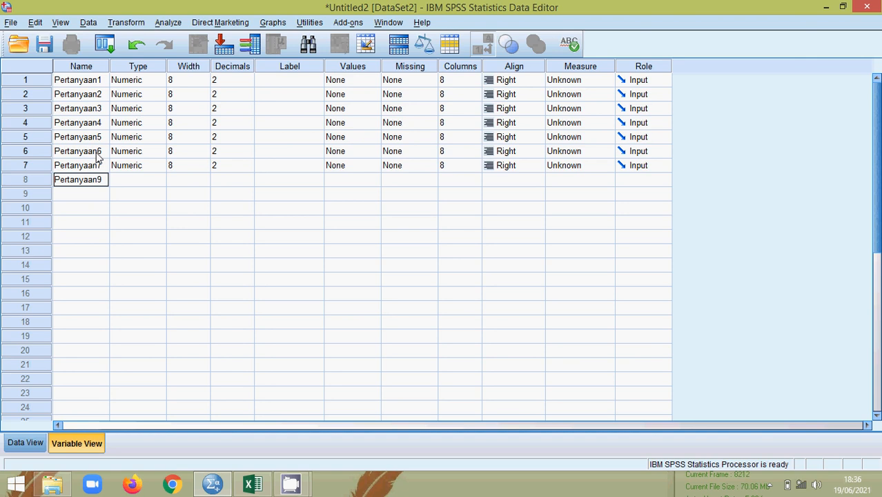
{"action": "key", "text": "BackSpace"}
{"action": "type", "text": "8"}
{"action": "key", "text": "Return"}
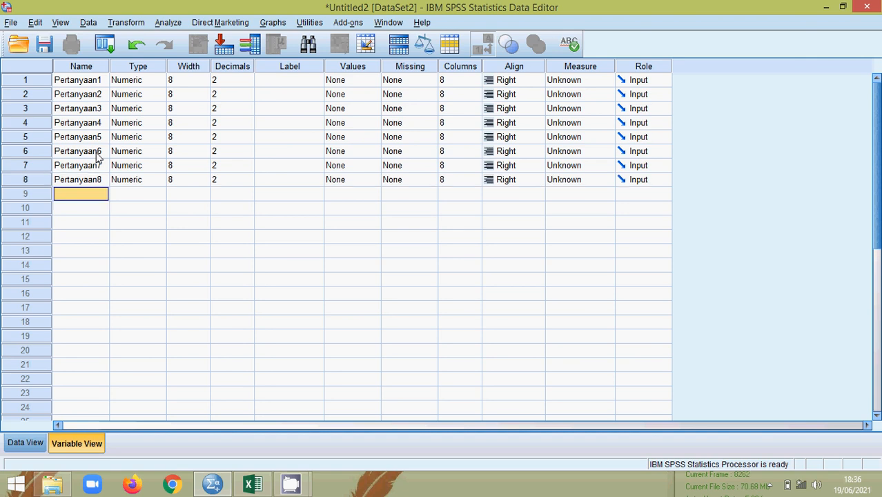
{"action": "type", "text": "Pertanya"}
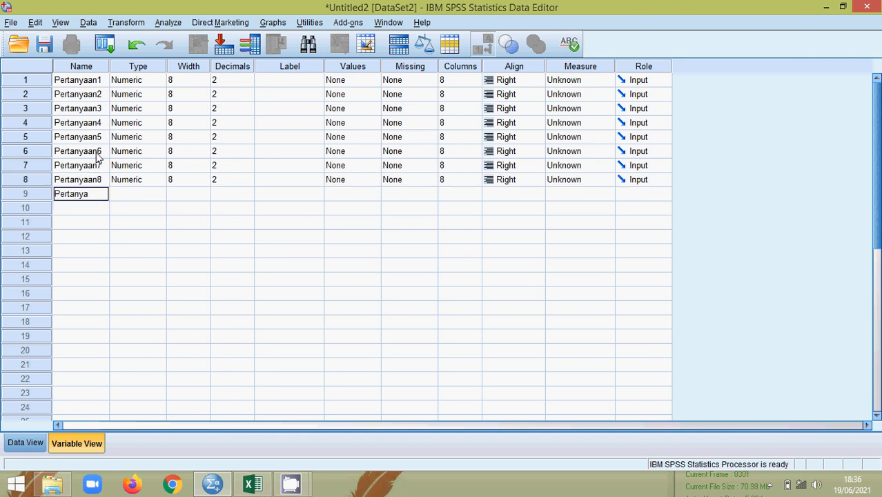
{"action": "type", "text": "an9"}
{"action": "key", "text": "Return"}
{"action": "type", "text": "Per"}
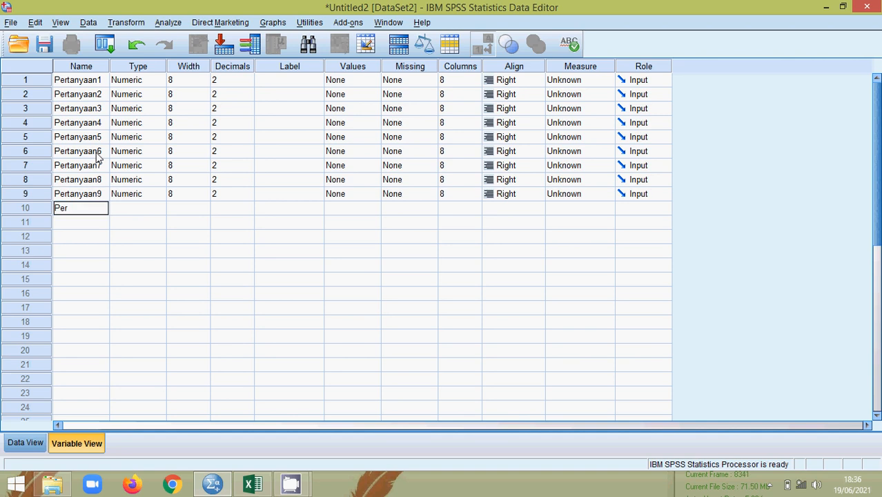
{"action": "type", "text": "tanyaan10"}
{"action": "key", "text": "Return"}
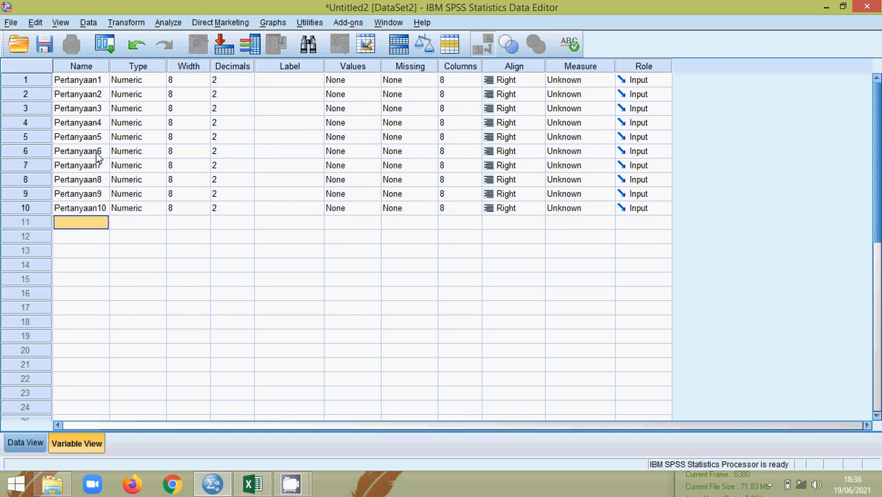
Step: Name the last variables Pertanyaan11 through Pertanyaan15 and select the Name column
{"action": "type", "text": "Pertanyaan"}
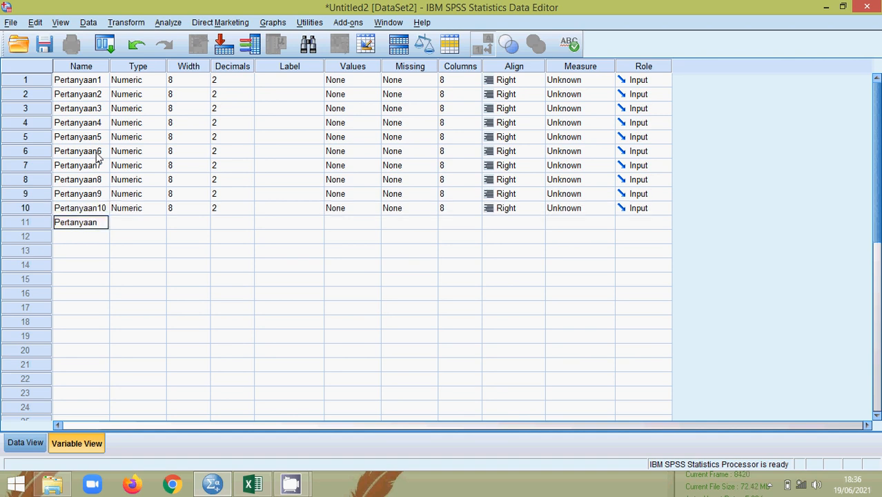
{"action": "type", "text": "11"}
{"action": "key", "text": "Return"}
{"action": "type", "text": "Perta"}
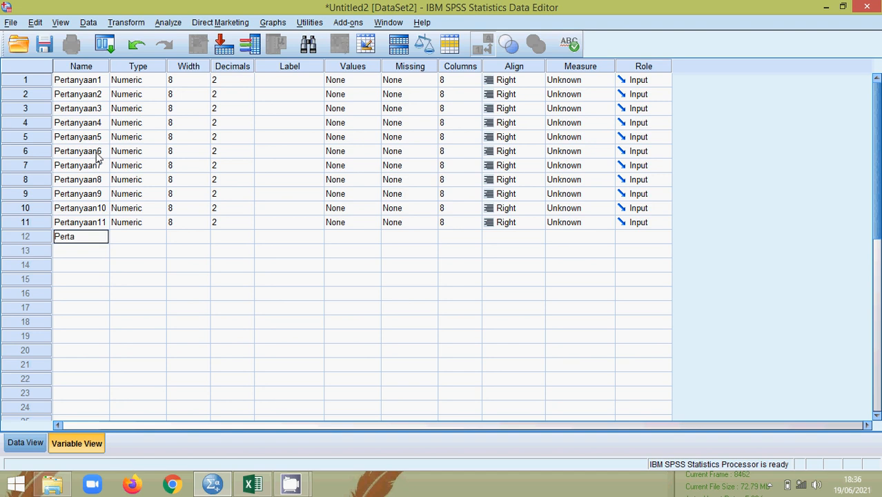
{"action": "type", "text": "nyaan12"}
{"action": "key", "text": "Return"}
{"action": "type", "text": "P"}
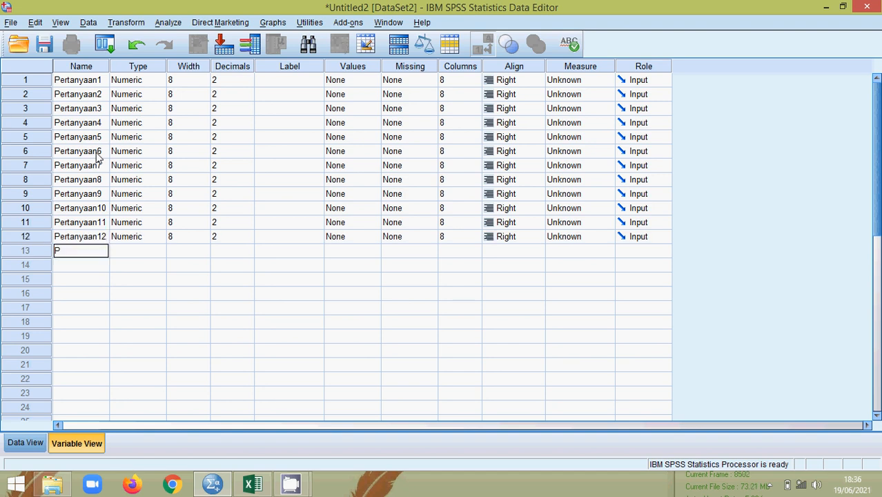
{"action": "type", "text": "ertanyaan13"}
{"action": "key", "text": "Return"}
{"action": "type", "text": "Pertanyaa"}
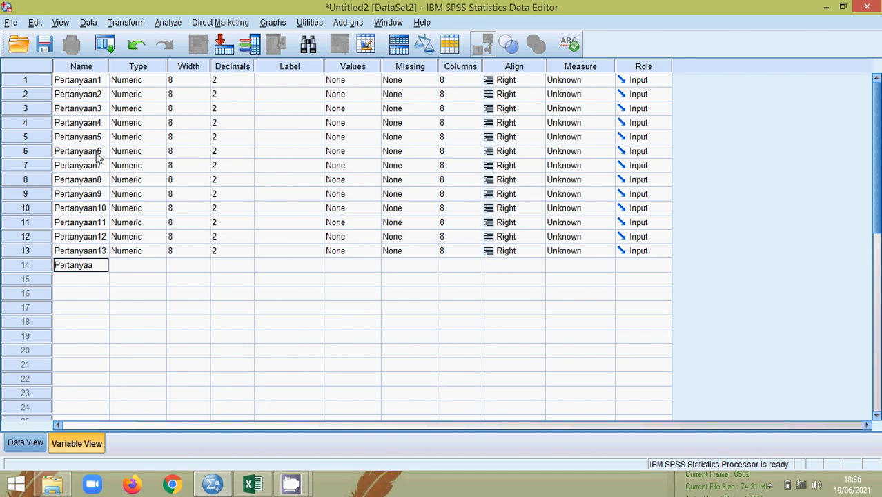
{"action": "type", "text": "n14"}
{"action": "key", "text": "Return"}
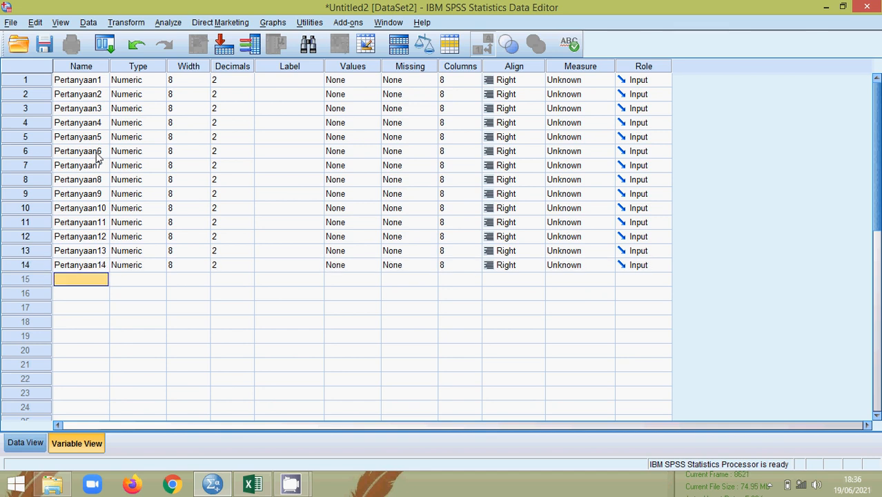
{"action": "type", "text": "Pertanyaan"}
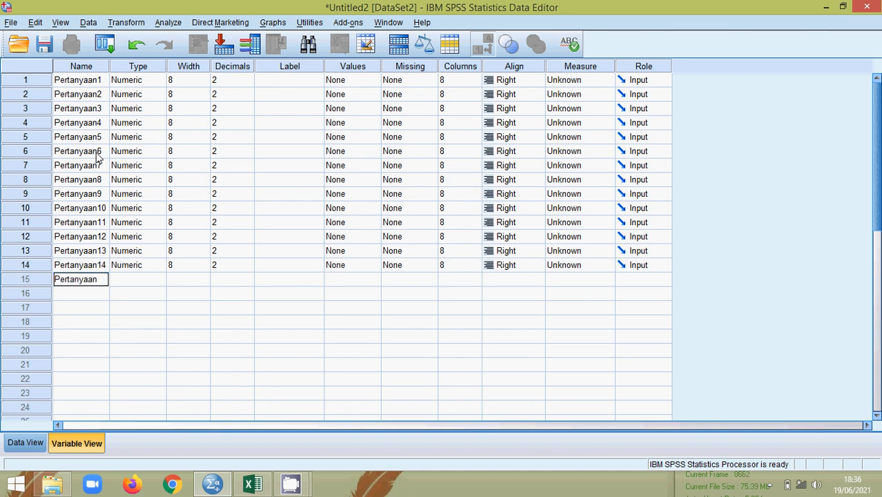
{"action": "type", "text": "15"}
{"action": "key", "text": "Return"}
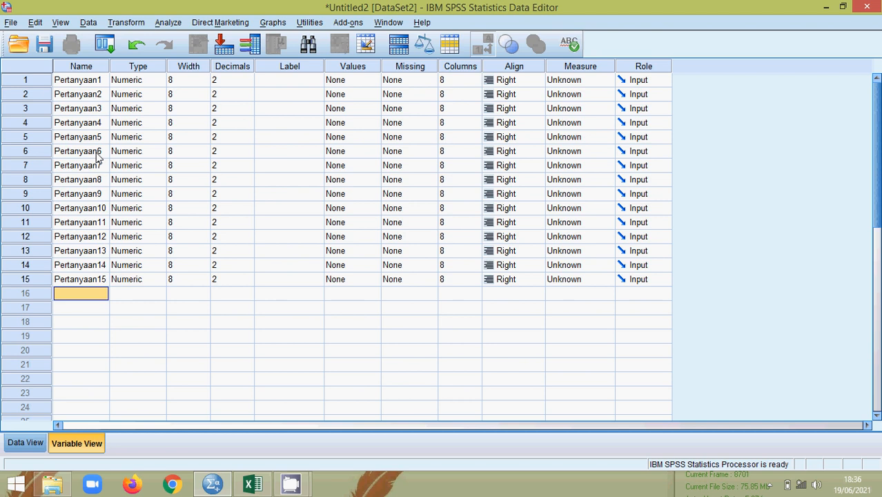
{"action": "left_click", "coordinate": [81, 69]}
Step: Review the Type, Width and Decimals columns and set Pertanyaan1–Pertanyaan2 to 0 decimals
{"action": "left_click", "coordinate": [78, 80]}
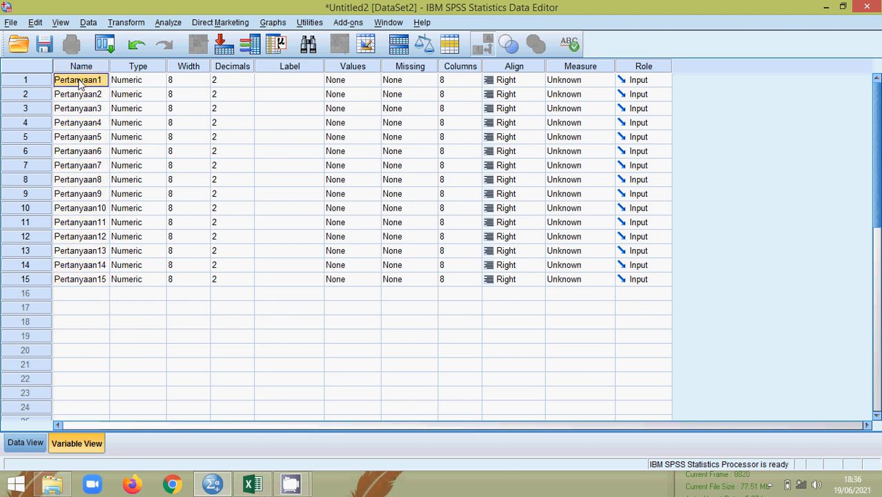
{"action": "left_click", "coordinate": [137, 69]}
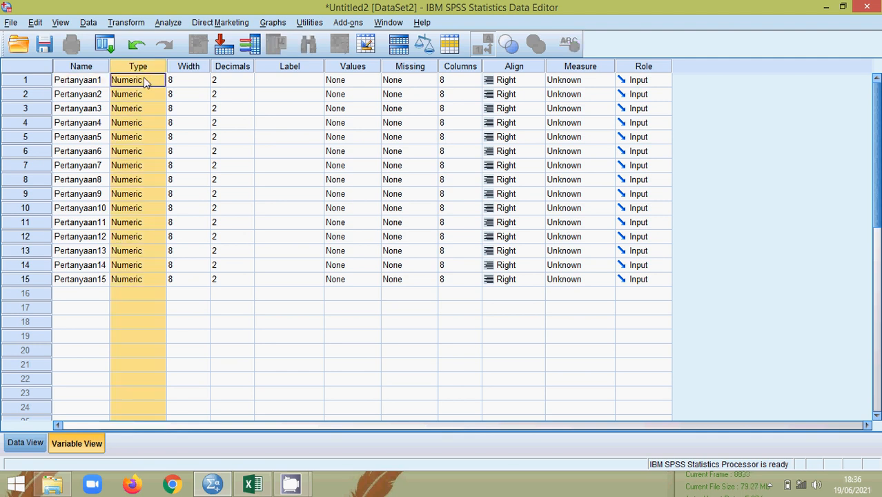
{"action": "left_click", "coordinate": [198, 68]}
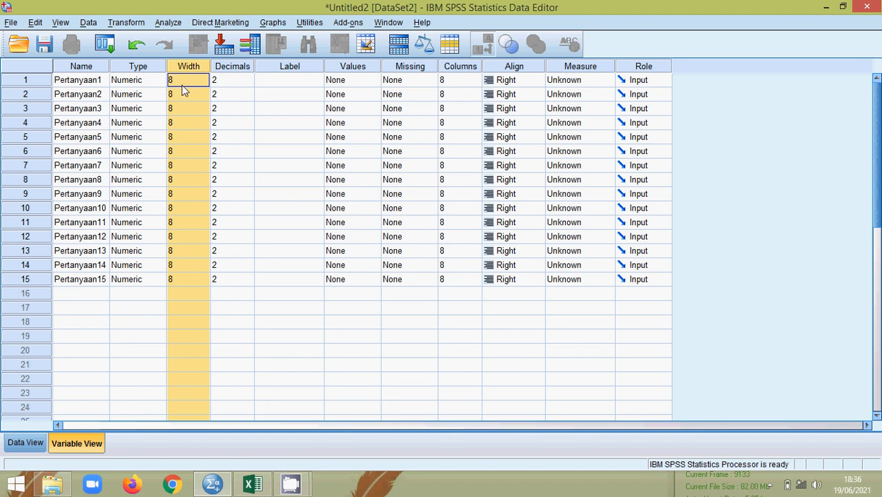
{"action": "left_click", "coordinate": [244, 65]}
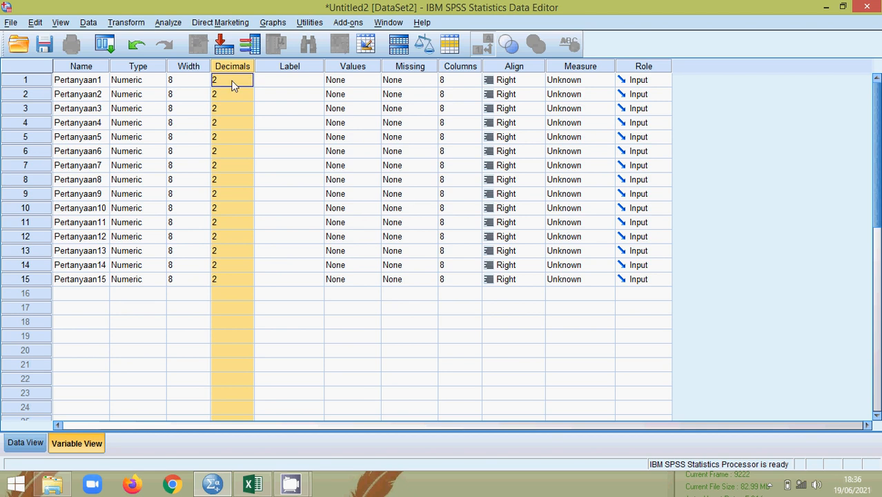
{"action": "left_click", "coordinate": [230, 80]}
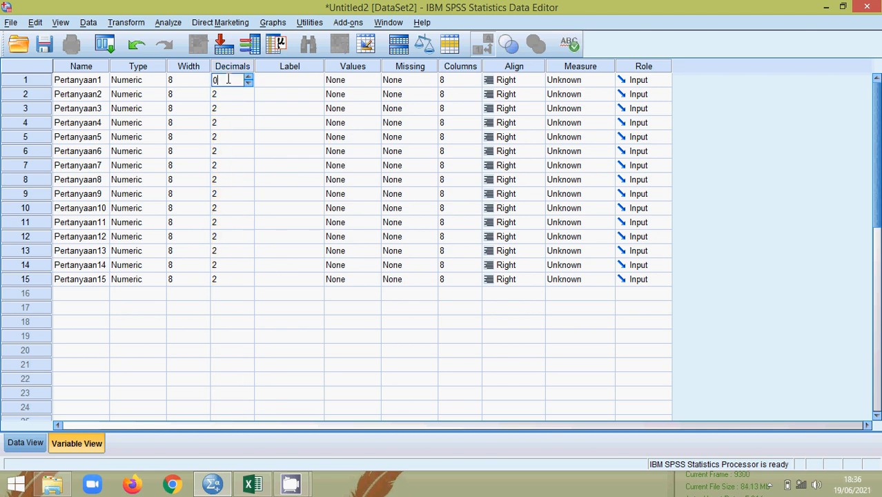
{"action": "left_click", "coordinate": [243, 94]}
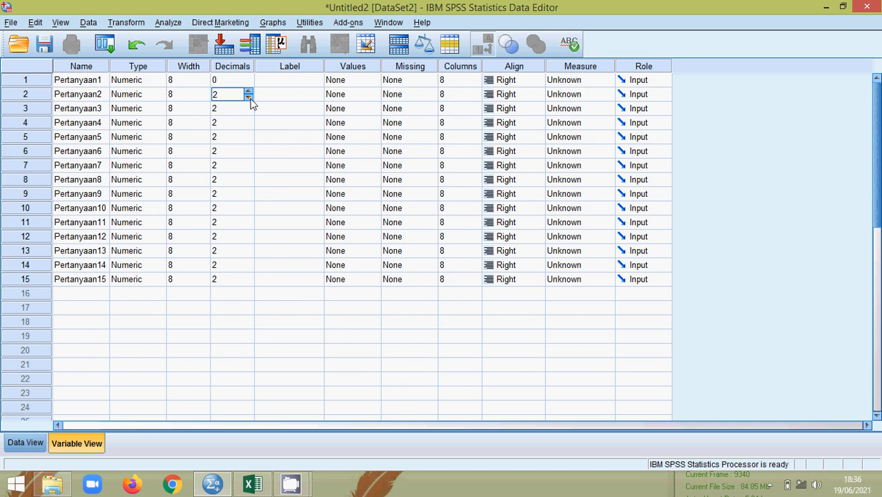
{"action": "left_click", "coordinate": [235, 108]}
{"action": "left_click", "coordinate": [231, 81]}
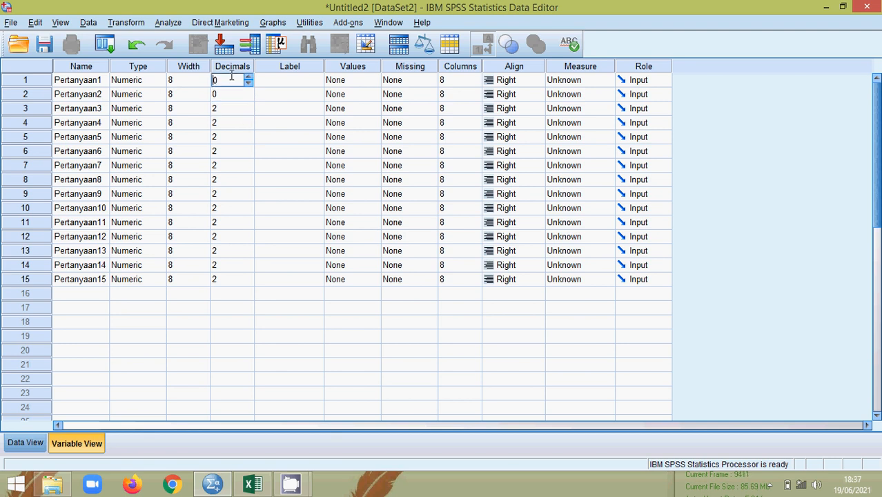
{"action": "left_click", "coordinate": [222, 122]}
{"action": "left_click", "coordinate": [227, 78]}
{"action": "left_click", "coordinate": [226, 110]}
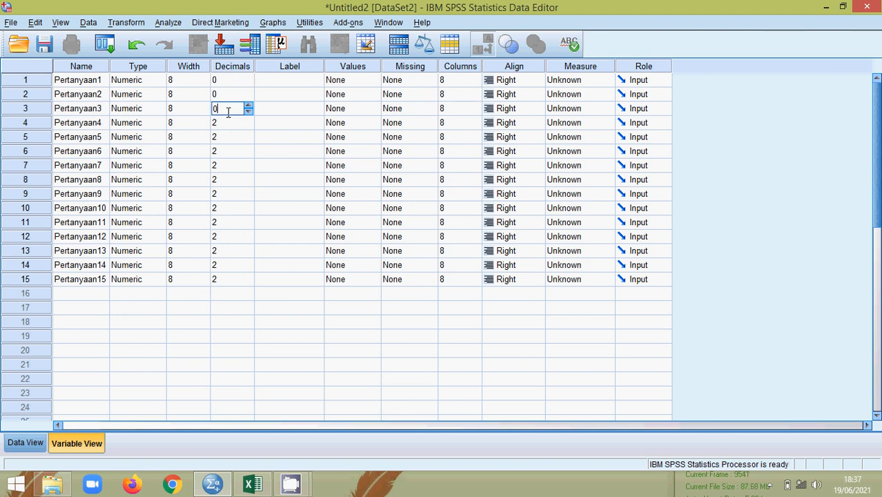
Step: Enter 0 decimals for each remaining variable down through Pertanyaan15
{"action": "key", "text": "Return"}
{"action": "type", "text": "0"}
{"action": "key", "text": "Return"}
{"action": "type", "text": "0"}
{"action": "key", "text": "Return"}
{"action": "type", "text": "0"}
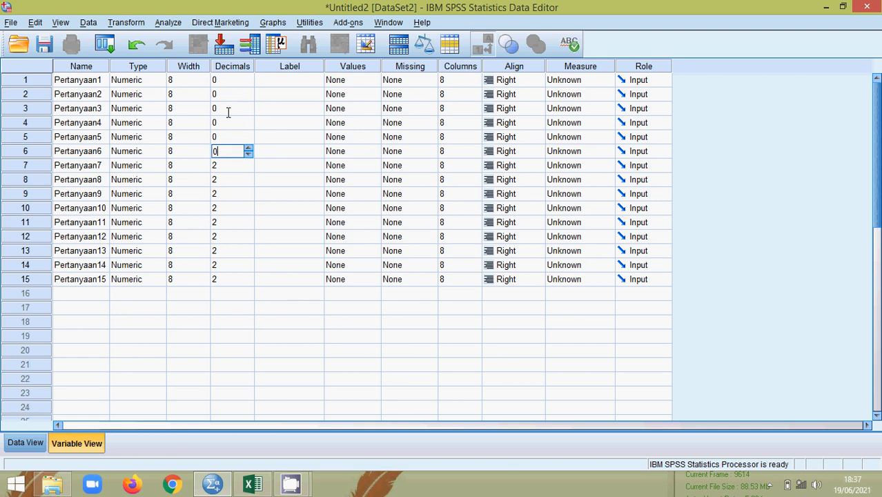
{"action": "key", "text": "Return"}
{"action": "type", "text": "0"}
{"action": "key", "text": "Return"}
{"action": "type", "text": "0"}
{"action": "key", "text": "Return"}
{"action": "key", "text": "0"}
{"action": "key", "text": "Return"}
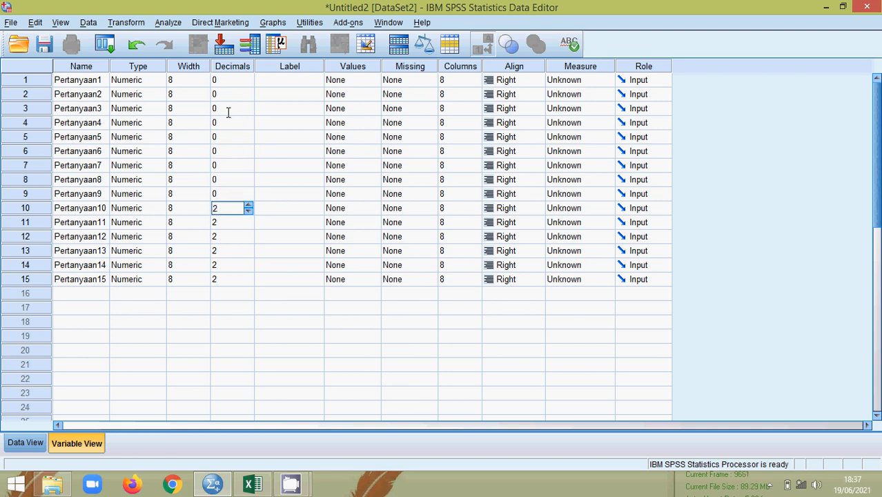
{"action": "key", "text": "0"}
{"action": "key", "text": "Return"}
{"action": "key", "text": "0"}
{"action": "key", "text": "Return"}
{"action": "key", "text": "0"}
{"action": "key", "text": "Return"}
{"action": "key", "text": "0"}
{"action": "key", "text": "Return"}
{"action": "key", "text": "0"}
{"action": "key", "text": "Return"}
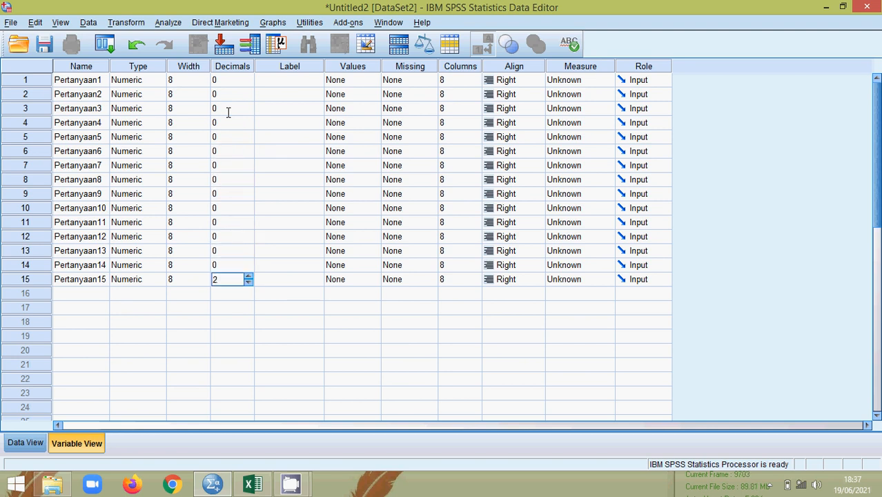
{"action": "type", "text": "0"}
{"action": "left_click", "coordinate": [291, 79]}
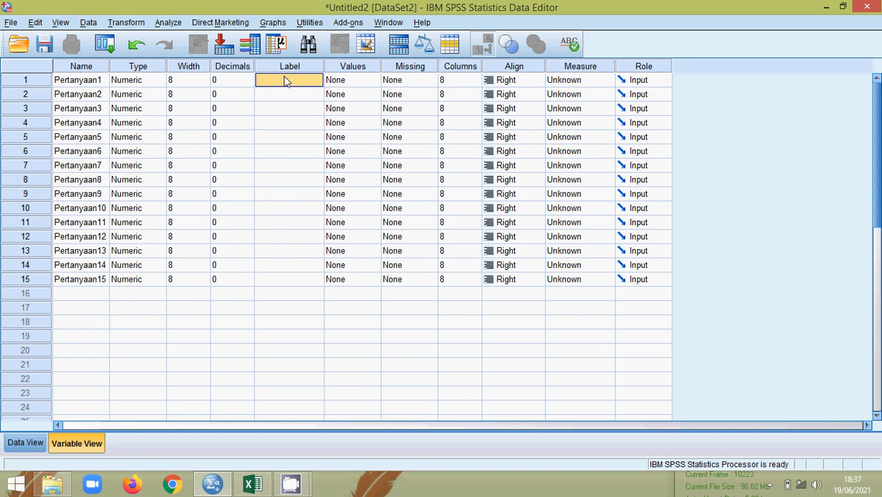
{"action": "left_click", "coordinate": [352, 67]}
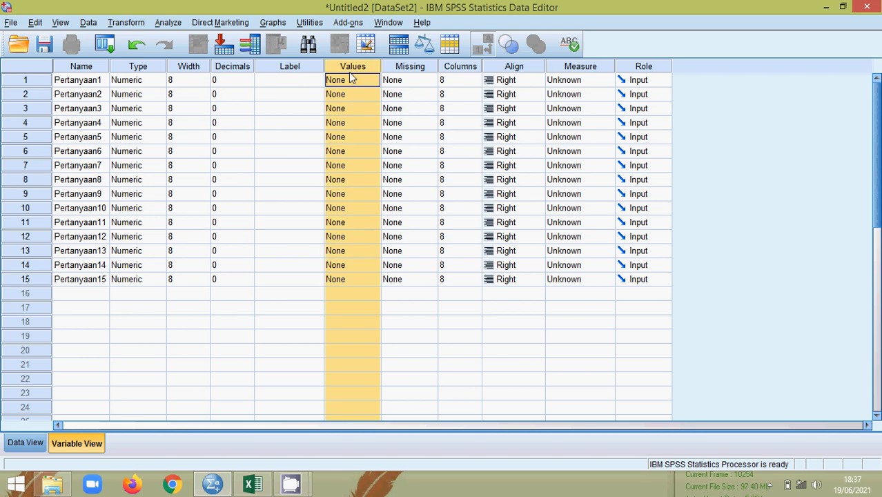
{"action": "left_click", "coordinate": [345, 81]}
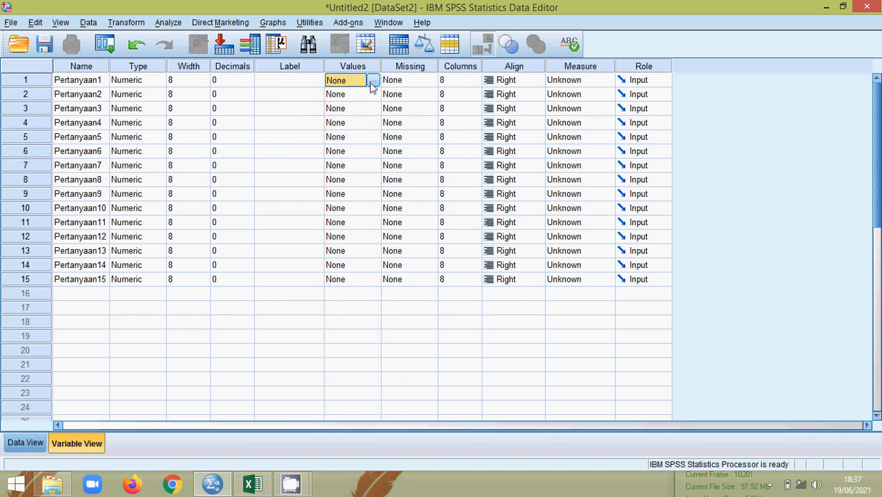
{"action": "left_click", "coordinate": [252, 484]}
{"action": "key", "text": "ctrl+shift+Down"}
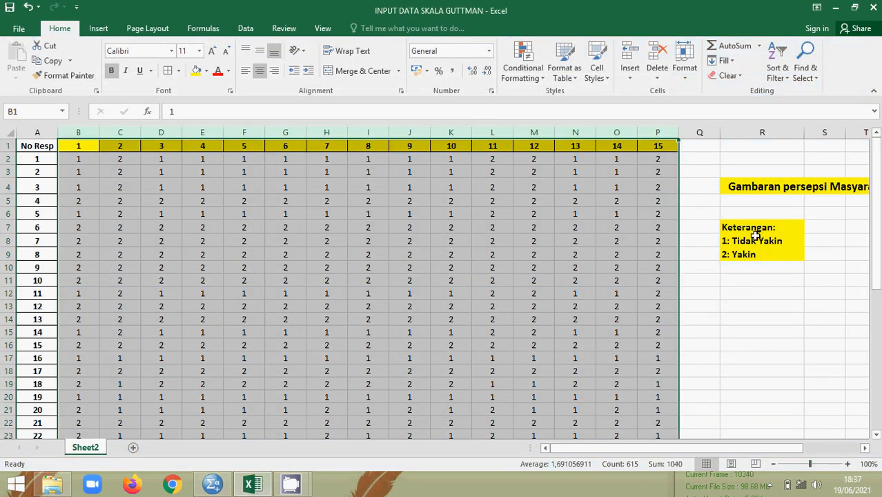
{"action": "left_click", "coordinate": [753, 240]}
{"action": "left_click", "coordinate": [748, 253], "text": "shift"}
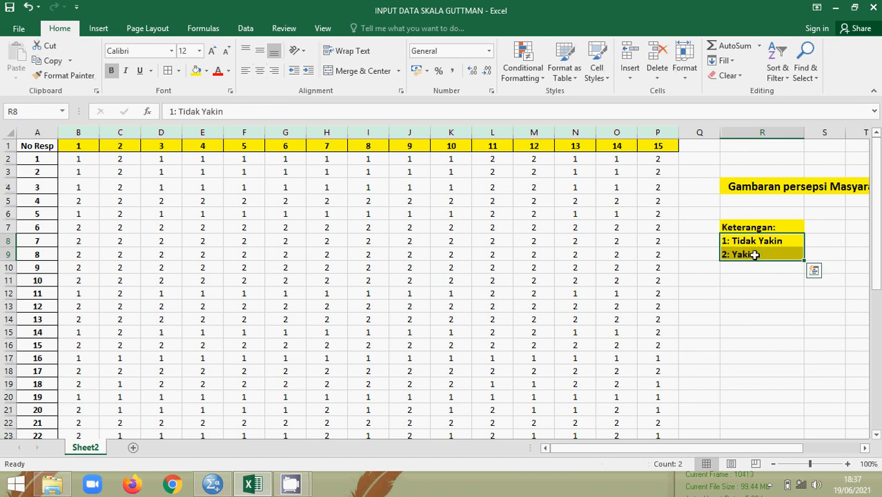
{"action": "left_click", "coordinate": [212, 484]}
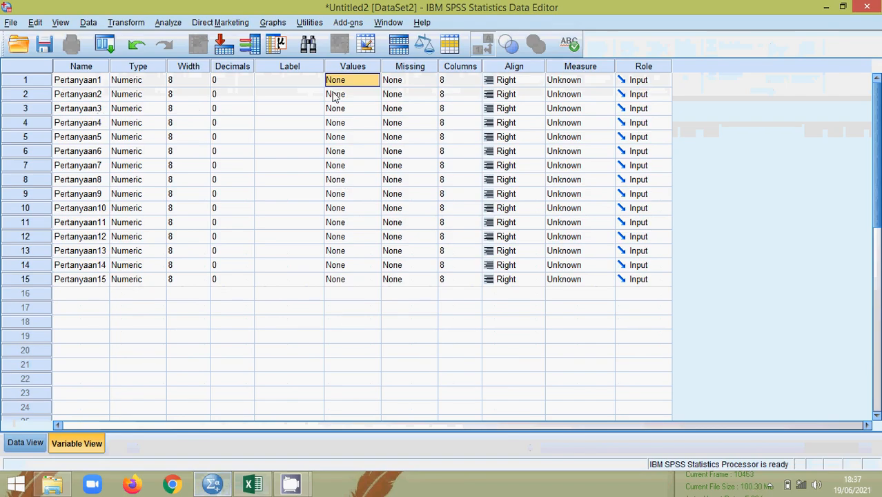
Step: Add value labels 1 = 'Tidak Yakin' and 2 = 'Yakin' to Pertanyaan1
{"action": "left_click", "coordinate": [359, 81]}
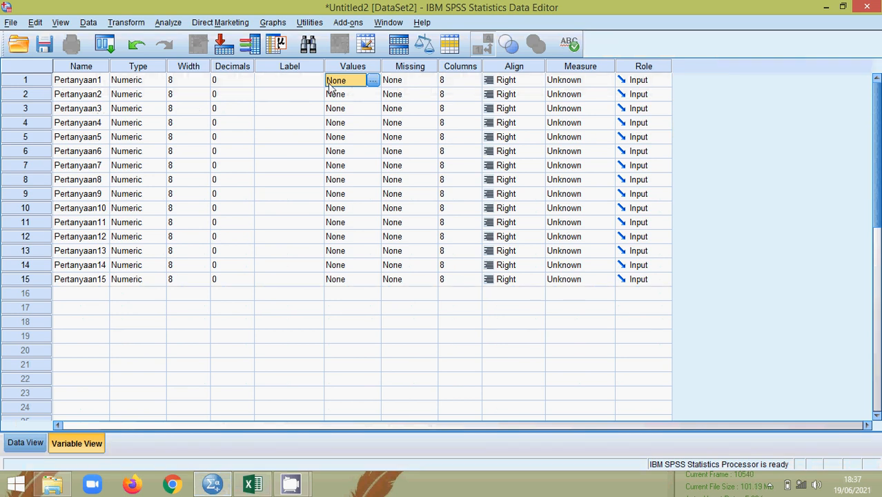
{"action": "left_click", "coordinate": [373, 81]}
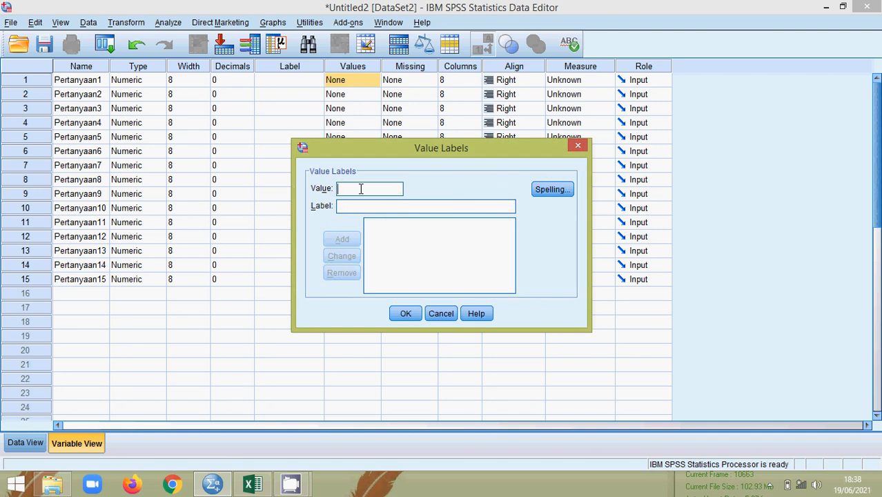
{"action": "type", "text": "1"}
{"action": "left_click", "coordinate": [359, 205]}
{"action": "type", "text": "Tid"}
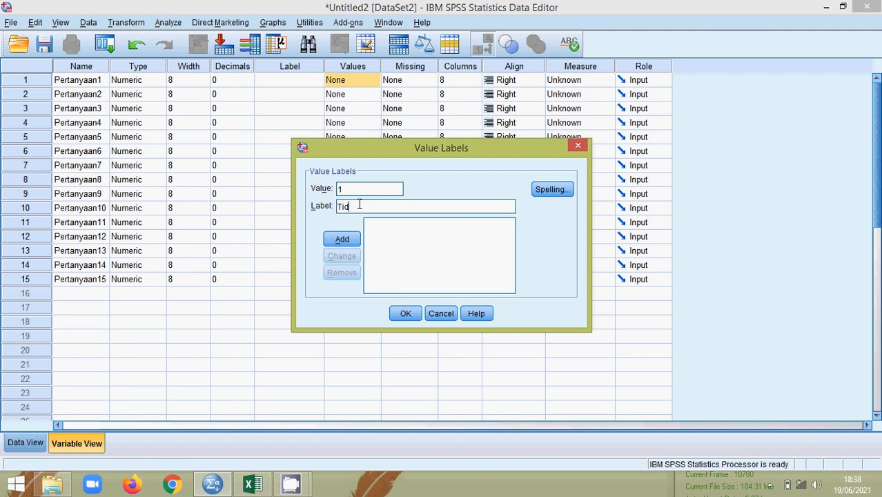
{"action": "type", "text": "ak Yakin"}
{"action": "left_click", "coordinate": [346, 241]}
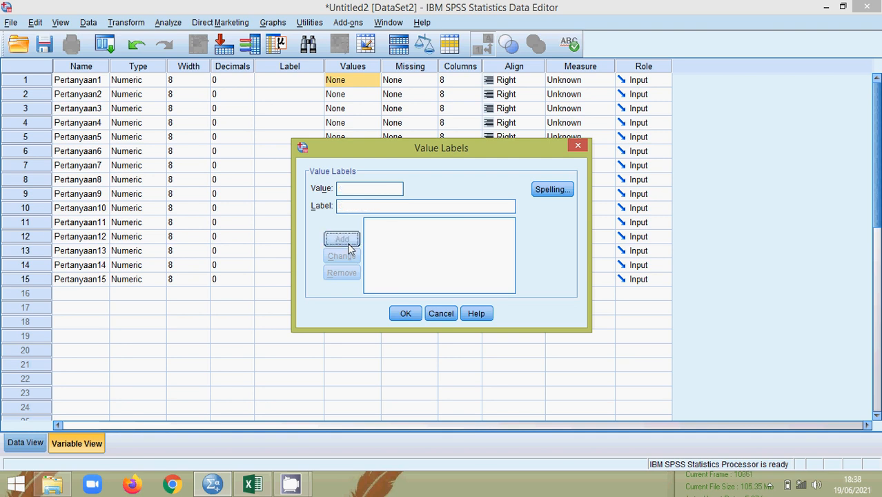
{"action": "type", "text": "2"}
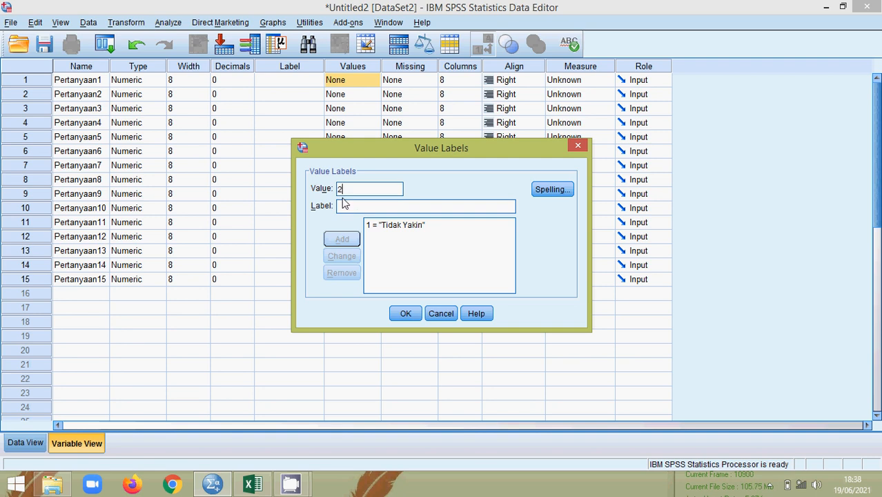
{"action": "left_click", "coordinate": [349, 210]}
{"action": "type", "text": "Yakin"}
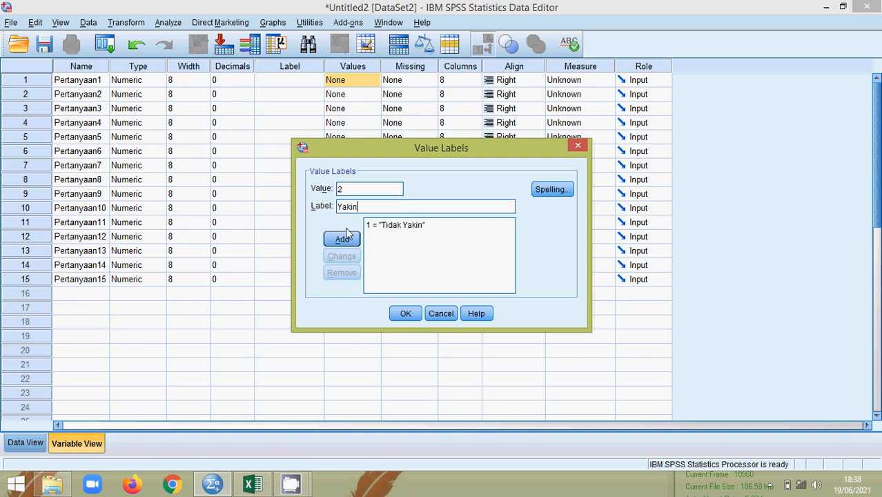
{"action": "left_click", "coordinate": [343, 239]}
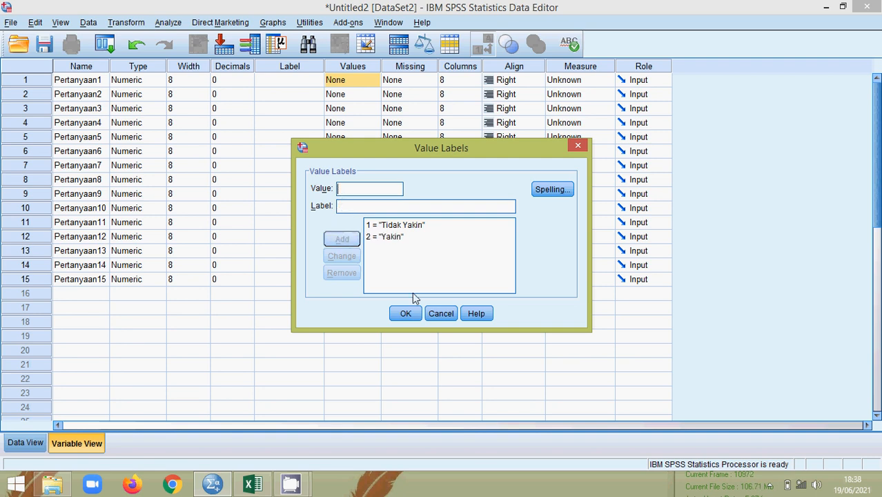
{"action": "left_click", "coordinate": [406, 314]}
Step: Check the '2: Yakin' legend entry in Excel, then go back to SPSS
{"action": "left_click", "coordinate": [253, 484]}
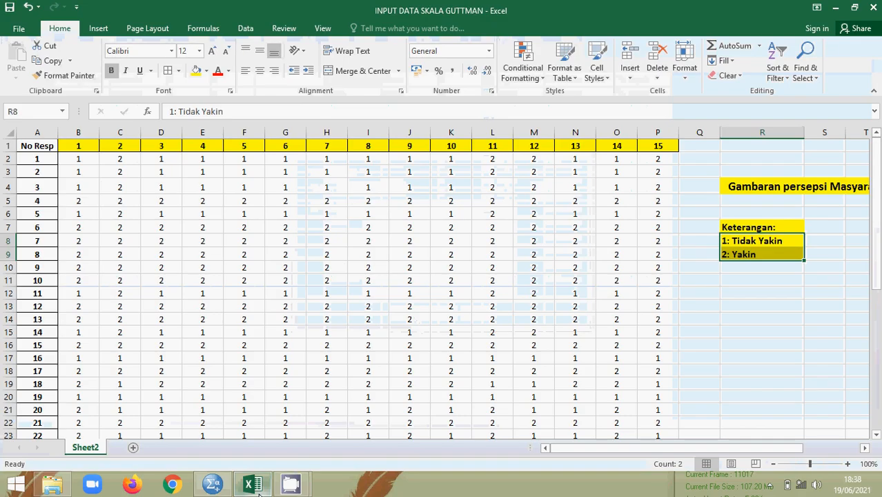
{"action": "left_click", "coordinate": [758, 255]}
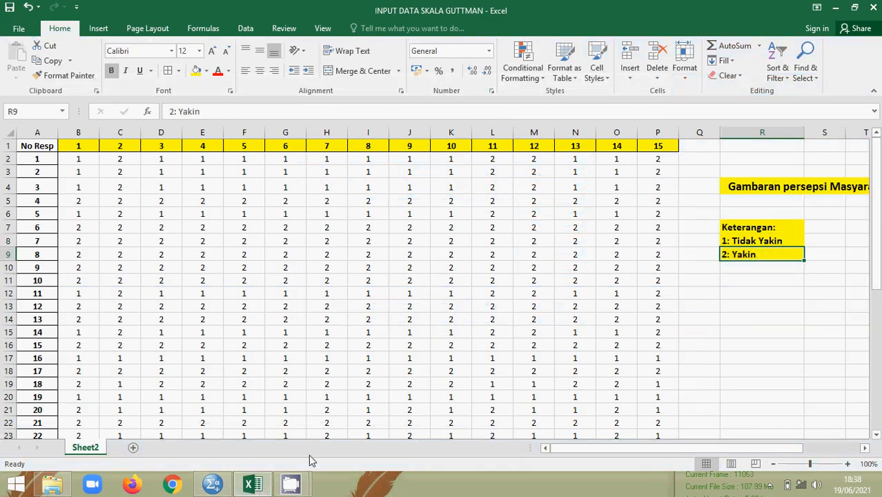
{"action": "left_click", "coordinate": [249, 487]}
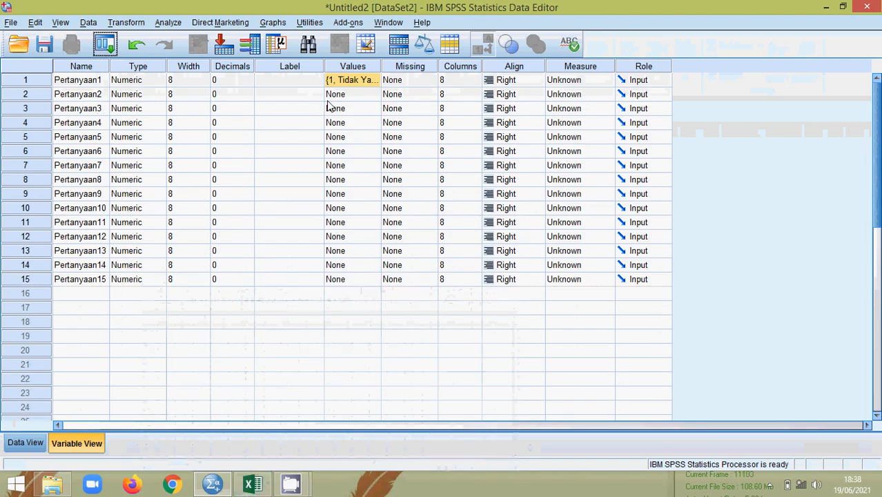
Step: Give Pertanyaan2 value labels 1 = 'Tidak Yakin' and 2 = 'Yakin'
{"action": "left_click", "coordinate": [349, 97]}
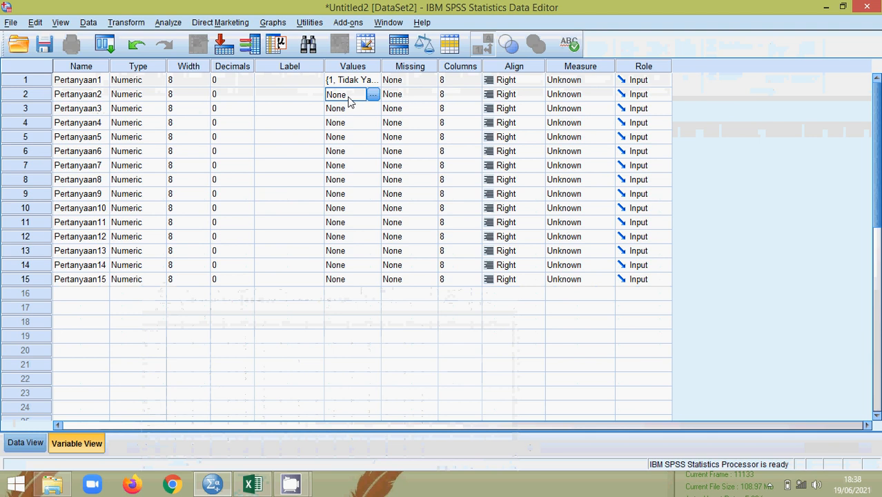
{"action": "left_click", "coordinate": [372, 95]}
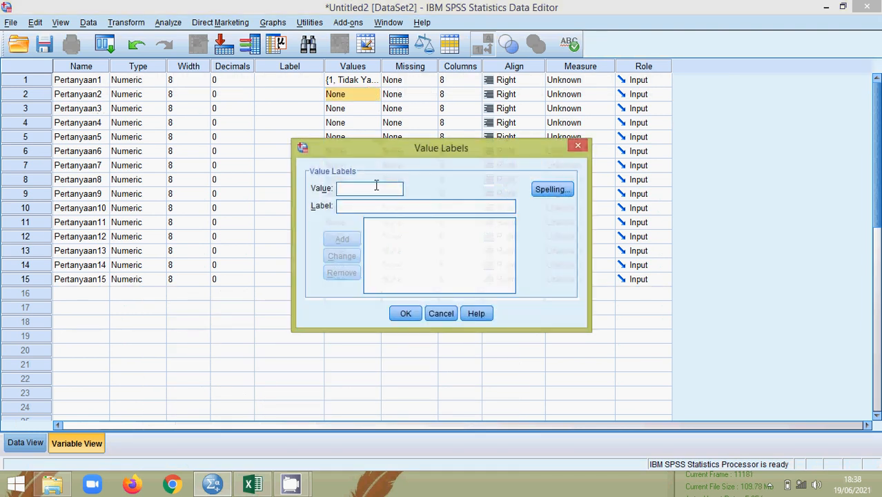
{"action": "key", "text": "Tab"}
{"action": "type", "text": "Ti"}
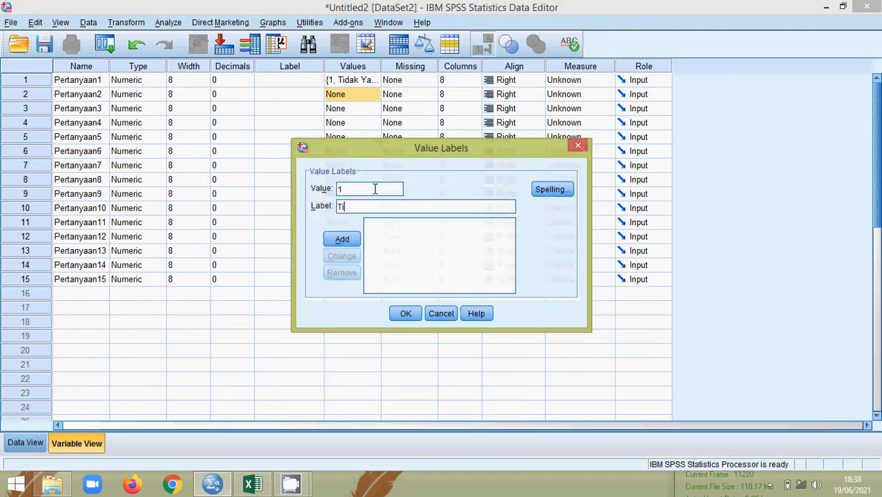
{"action": "type", "text": "dak Yakin"}
{"action": "key", "text": "Return"}
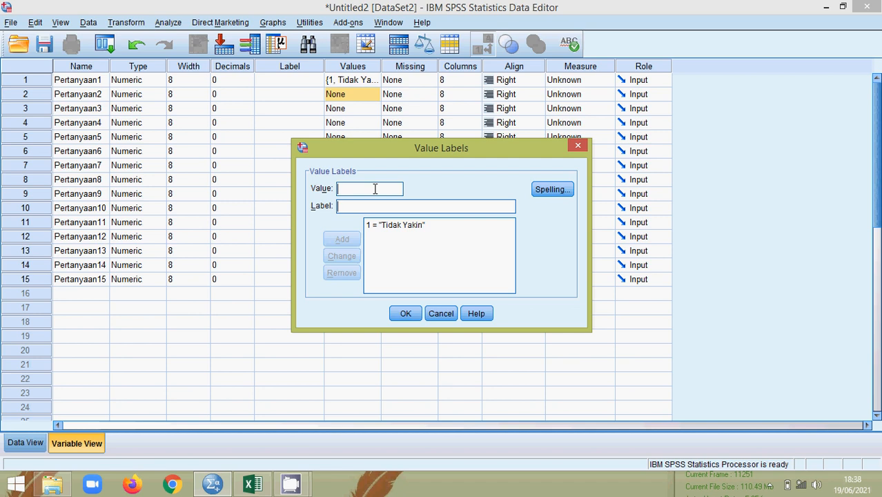
{"action": "type", "text": "2 = \""}
{"action": "type", "text": "Yakin"}
{"action": "key", "text": "Return"}
{"action": "left_click", "coordinate": [407, 315]}
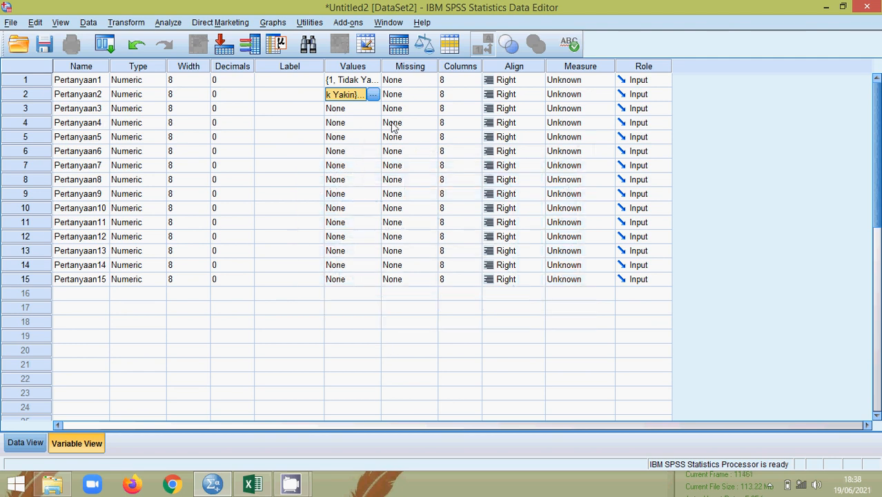
Step: Copy Pertanyaan2's value labels into Pertanyaan3 and verify them
{"action": "right_click", "coordinate": [339, 101]}
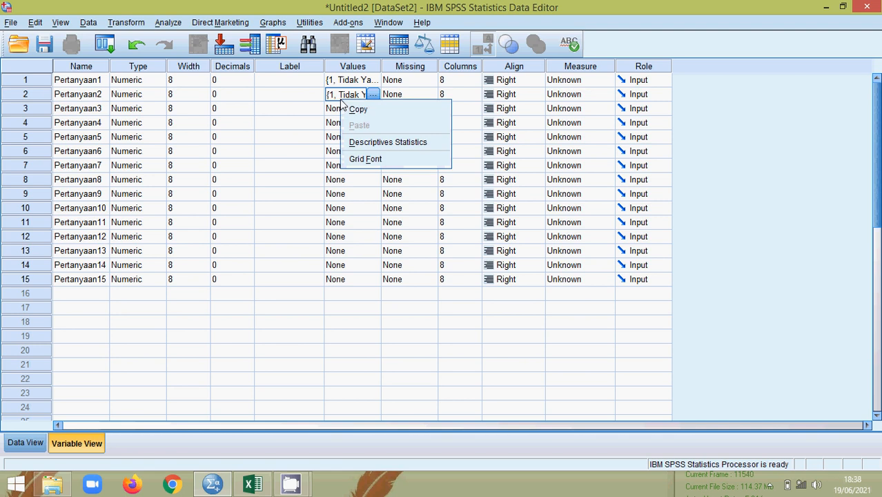
{"action": "left_click", "coordinate": [356, 109]}
{"action": "left_click", "coordinate": [358, 113]}
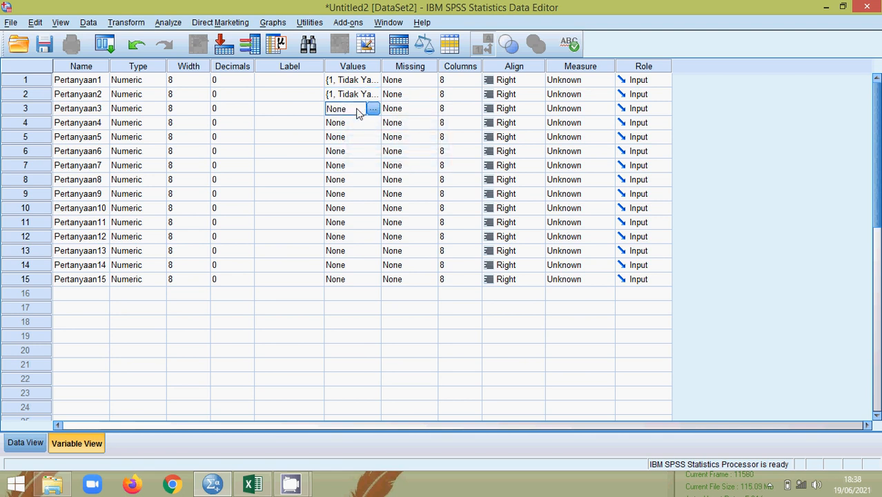
{"action": "right_click", "coordinate": [358, 113]}
{"action": "left_click", "coordinate": [367, 133]}
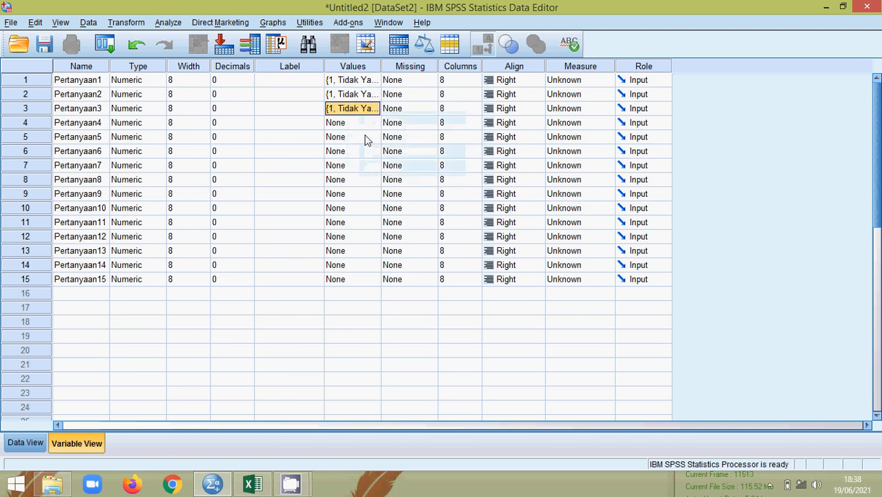
{"action": "left_click", "coordinate": [377, 109]}
{"action": "left_click", "coordinate": [377, 109]}
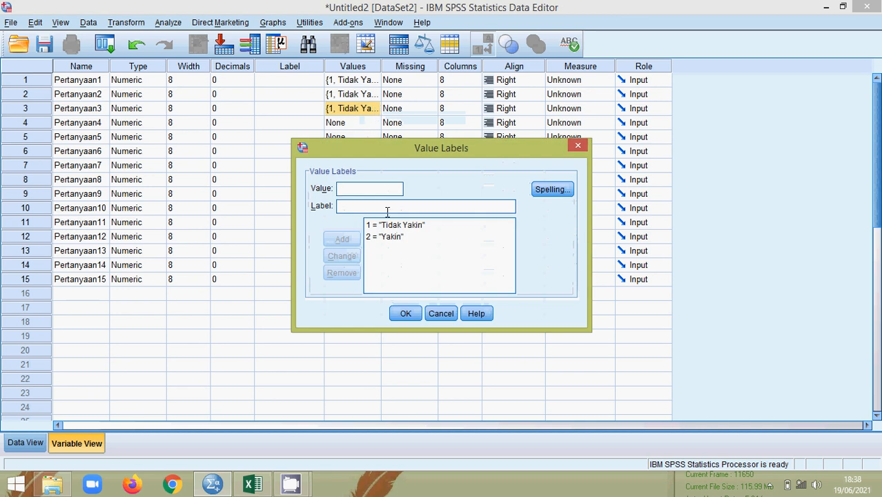
{"action": "left_click", "coordinate": [441, 313]}
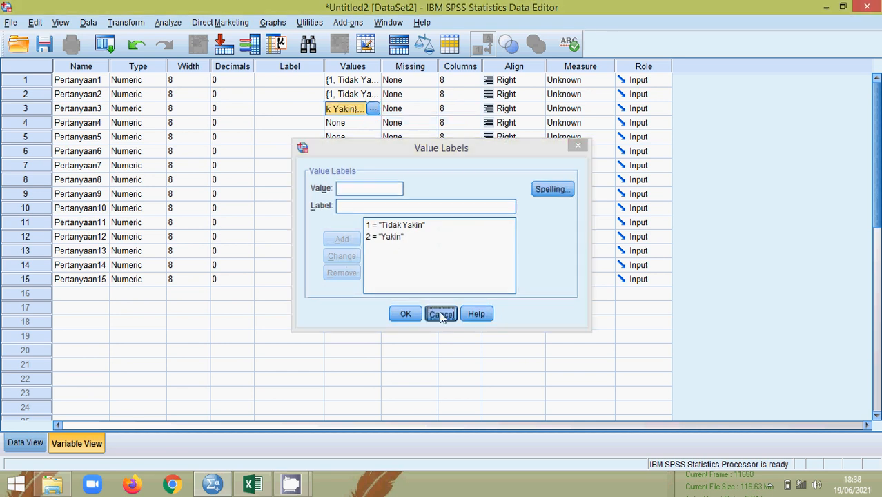
Step: Paste the value labels into Pertanyaan4–Pertanyaan15 and verify Pertanyaan15's labels
{"action": "left_click", "coordinate": [342, 124]}
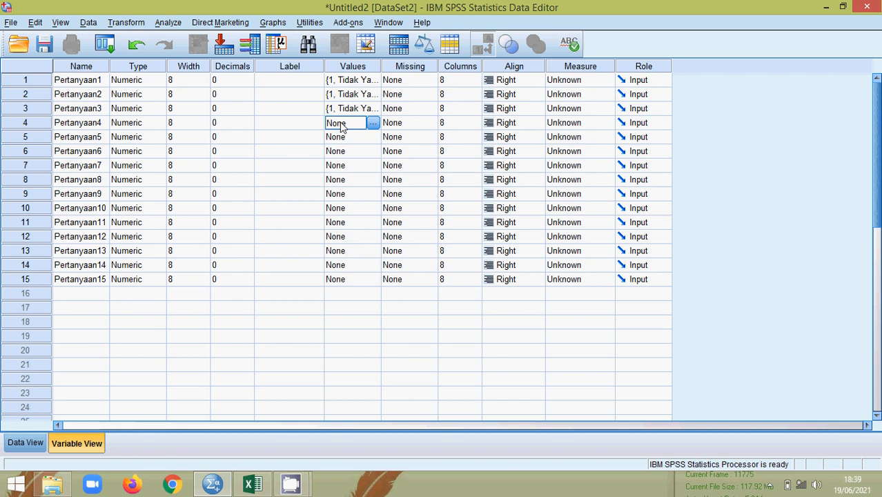
{"action": "key", "text": "shift+Down"}
{"action": "key", "text": "shift+Down"}
{"action": "key", "text": "shift+Down"}
{"action": "key", "text": "shift+Down"}
{"action": "key", "text": "shift+Down"}
{"action": "key", "text": "shift+Down"}
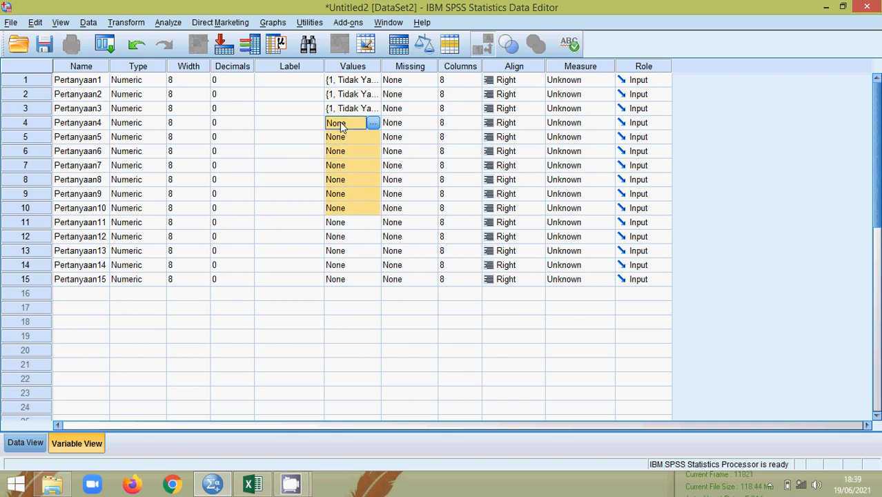
{"action": "key", "text": "shift+Down"}
{"action": "key", "text": "shift+Down"}
{"action": "key", "text": "shift+Down"}
{"action": "key", "text": "shift+Down"}
{"action": "key", "text": "shift+Down"}
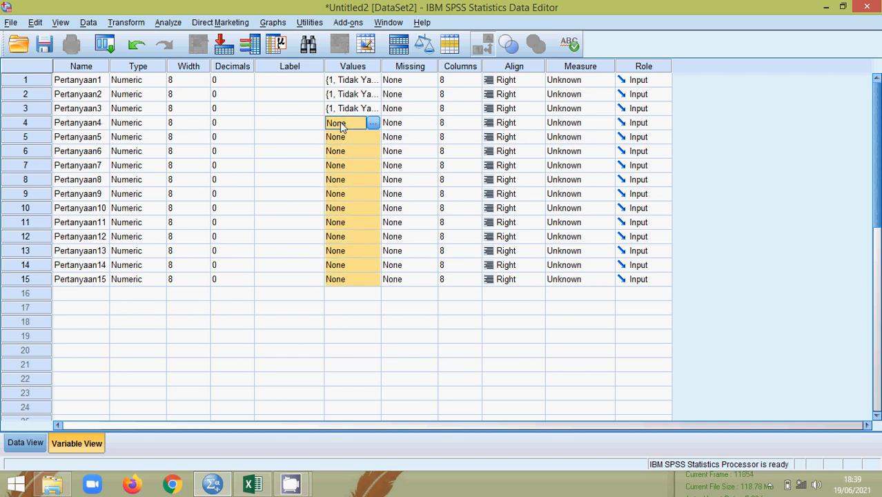
{"action": "right_click", "coordinate": [342, 125]}
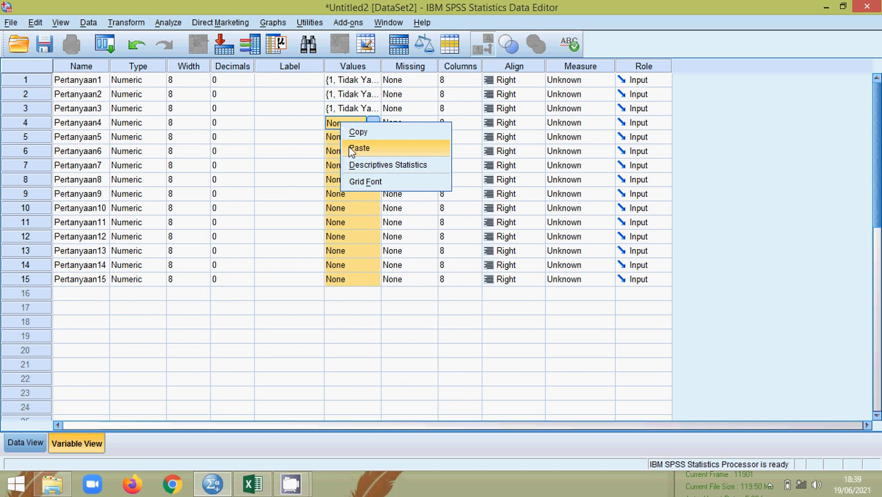
{"action": "left_click", "coordinate": [352, 146]}
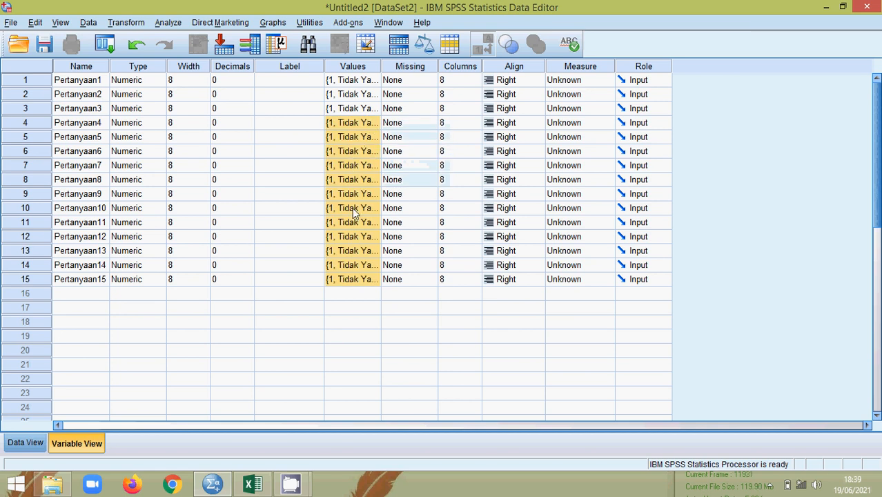
{"action": "left_click", "coordinate": [355, 266]}
{"action": "left_click", "coordinate": [362, 280]}
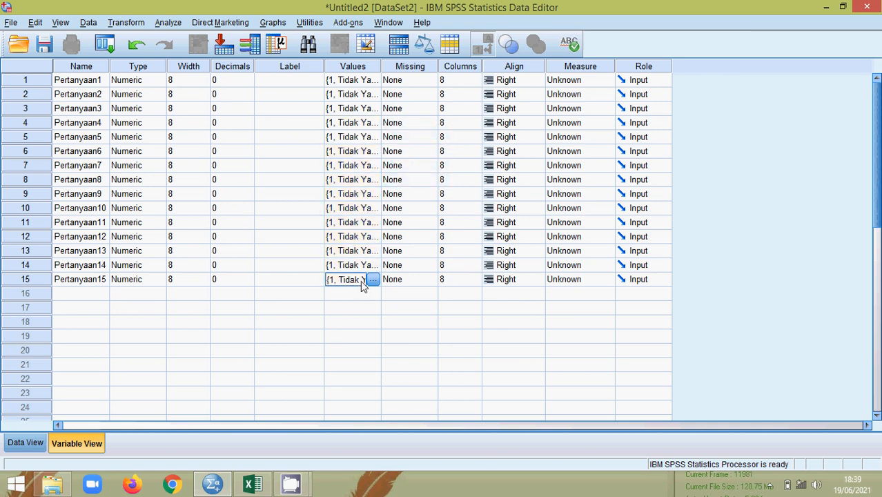
{"action": "left_click", "coordinate": [373, 280]}
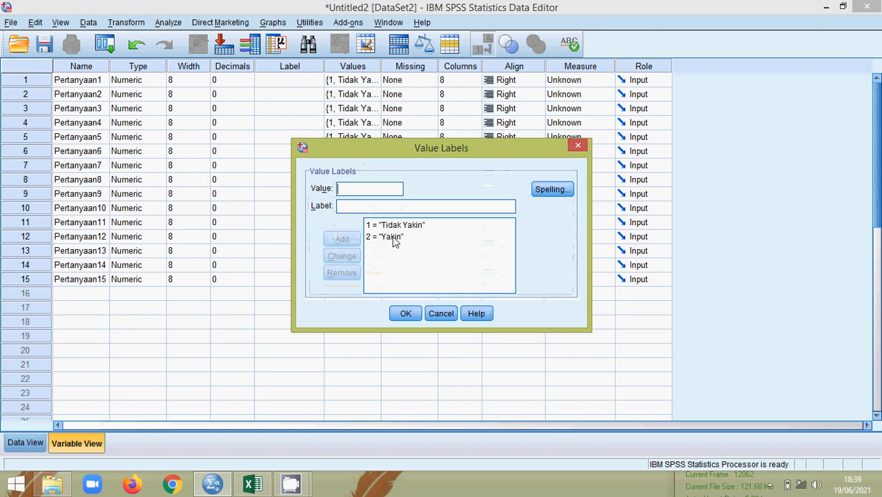
{"action": "left_click", "coordinate": [412, 315]}
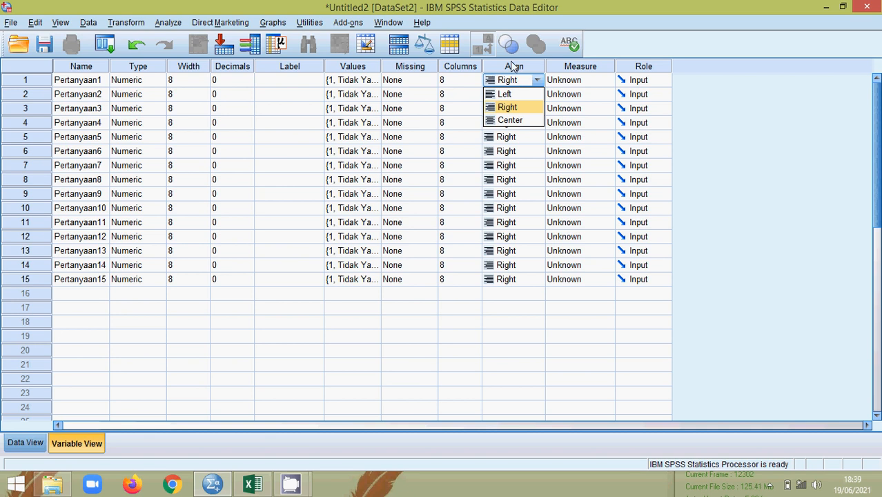
Step: Review the Align and Measure columns and Pertanyaan15's name in the variable definitions
{"action": "left_click", "coordinate": [512, 65]}
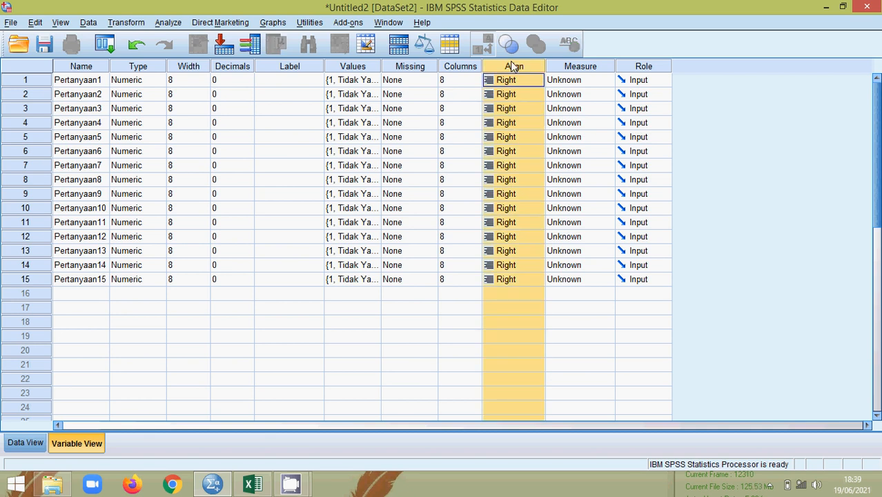
{"action": "left_click", "coordinate": [450, 44]}
{"action": "left_click", "coordinate": [798, 68]}
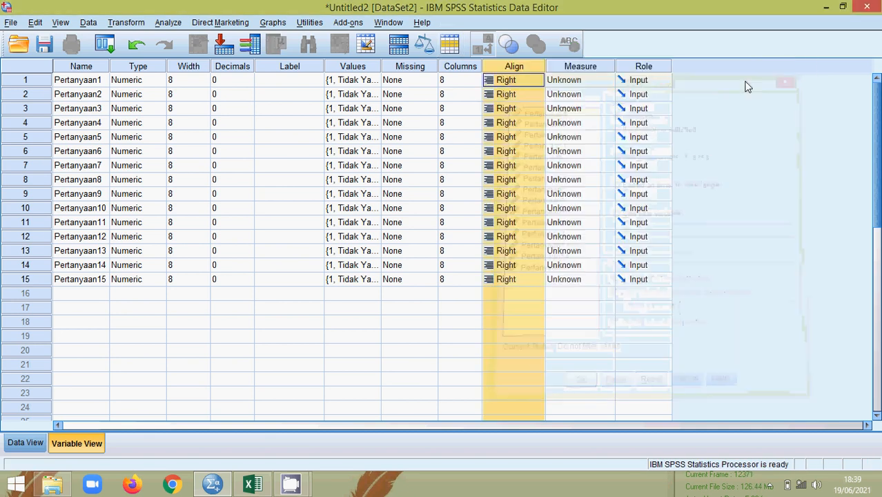
{"action": "left_click", "coordinate": [582, 66]}
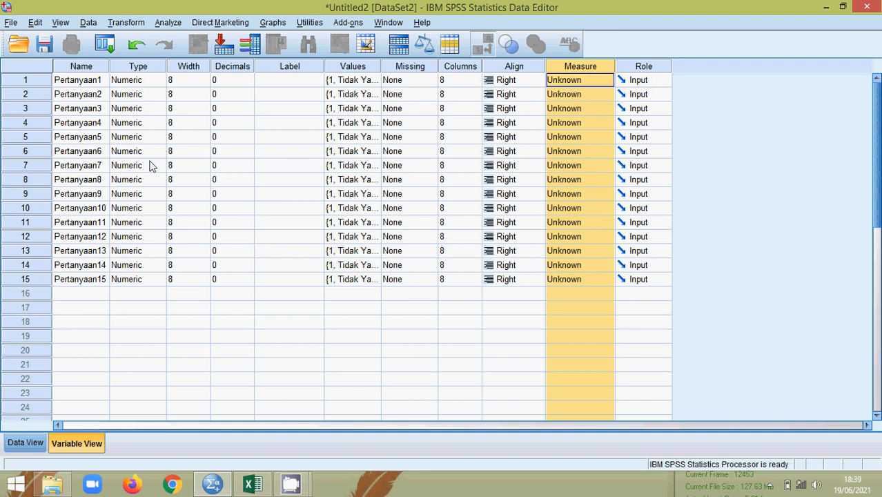
{"action": "left_click", "coordinate": [69, 283]}
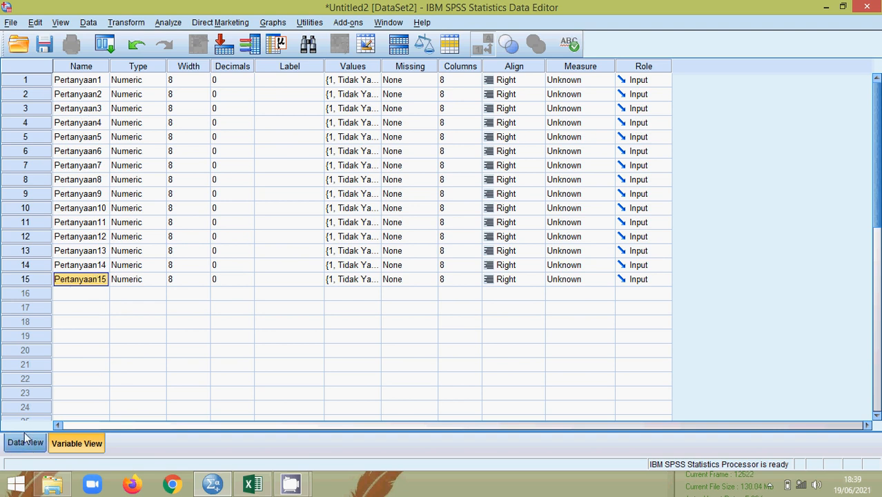
Step: Check that the Pertanyaan1–15 data-grid columns are empty, then bring the Excel workbook forward
{"action": "left_click", "coordinate": [21, 446]}
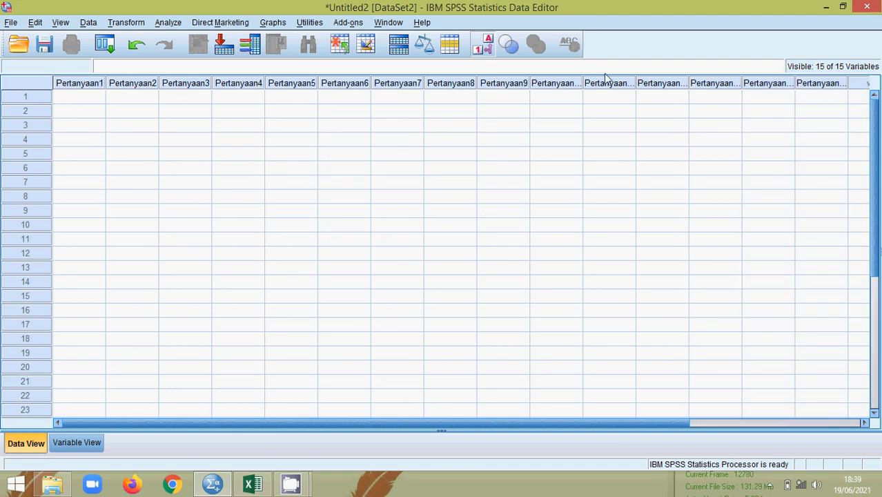
{"action": "left_click", "coordinate": [823, 96]}
{"action": "left_click", "coordinate": [860, 94]}
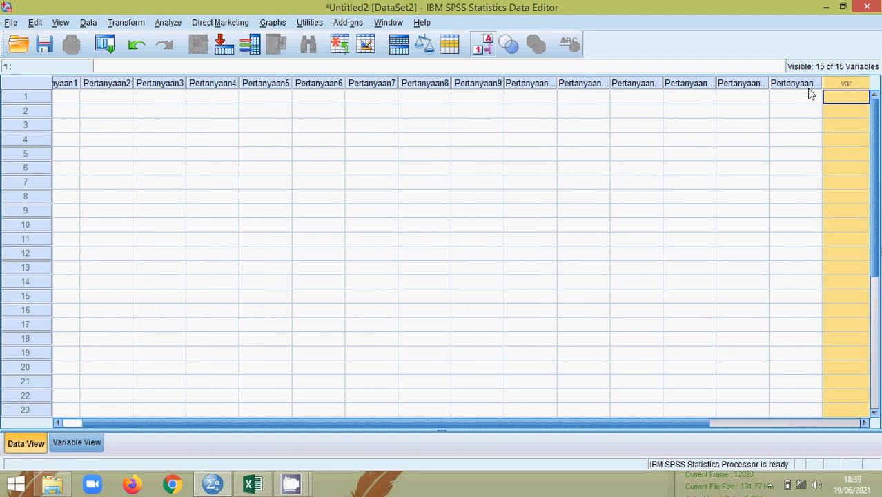
{"action": "left_click", "coordinate": [812, 96]}
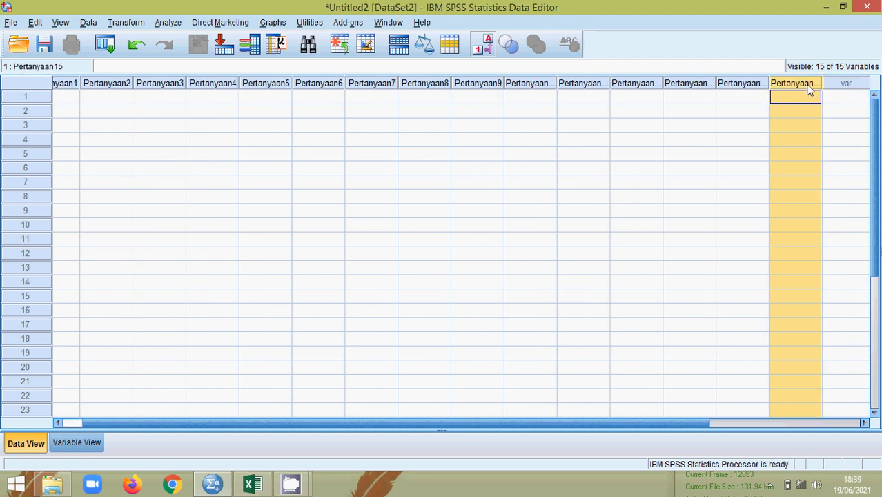
{"action": "left_click_drag", "start_coordinate": [252, 424], "coordinate": [70, 429]}
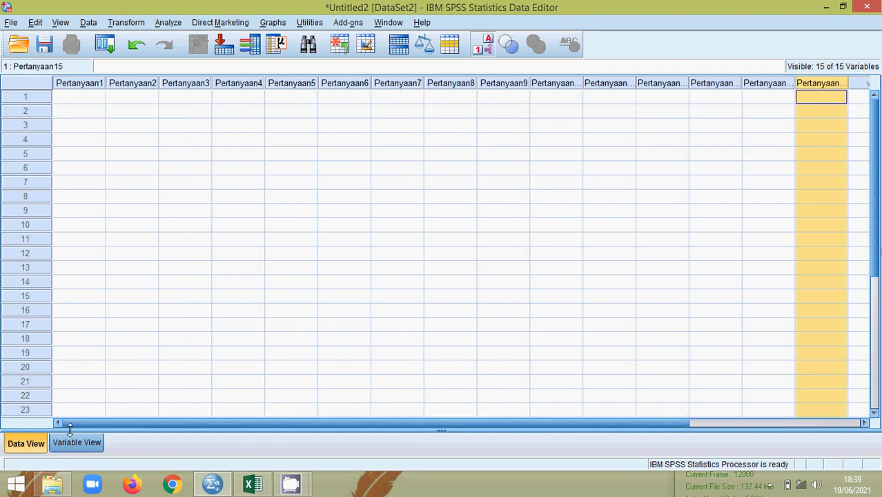
{"action": "left_click", "coordinate": [256, 481]}
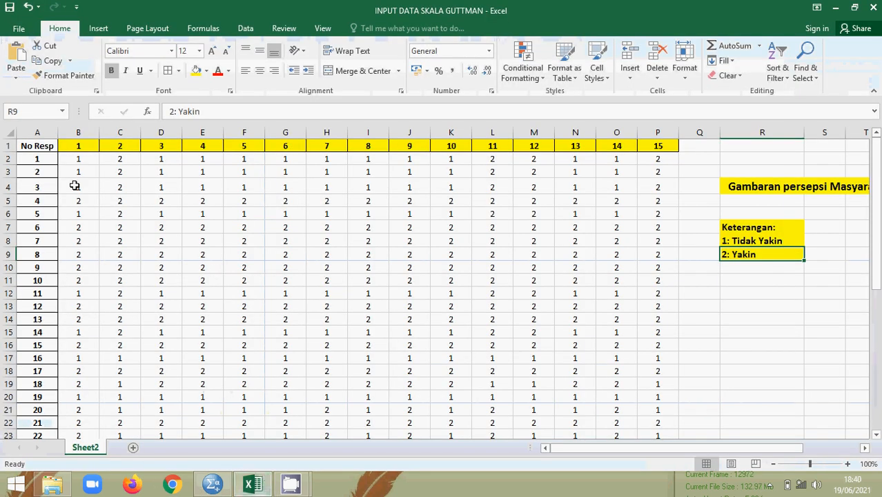
Step: Copy the answers in range B2:P41 from Excel and return to the SPSS data editor
{"action": "left_click", "coordinate": [86, 158]}
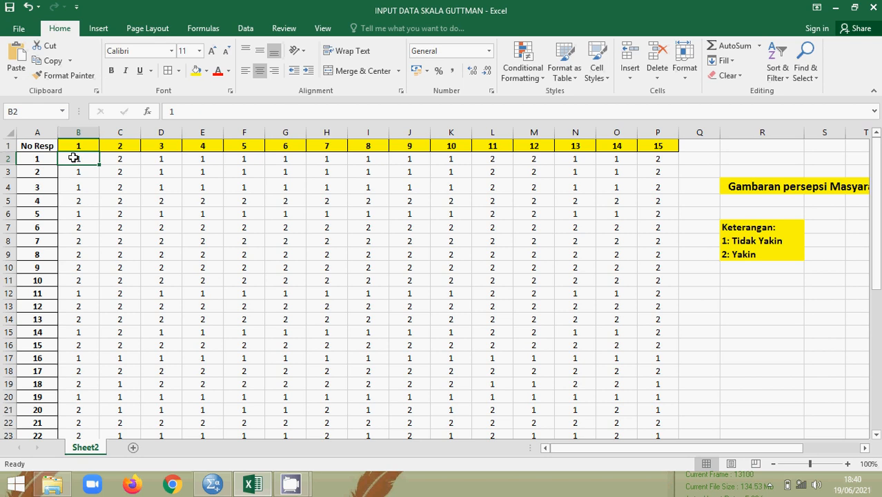
{"action": "left_click_drag", "start_coordinate": [71, 158], "coordinate": [656, 378]}
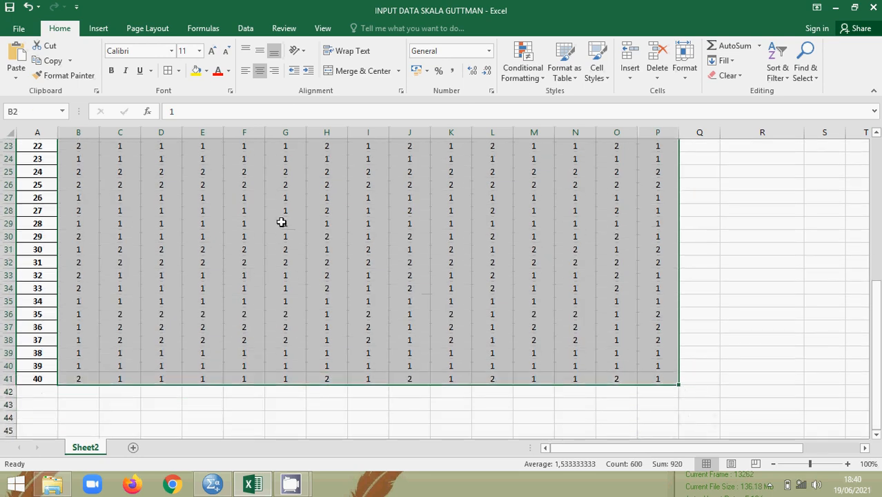
{"action": "right_click", "coordinate": [283, 222]}
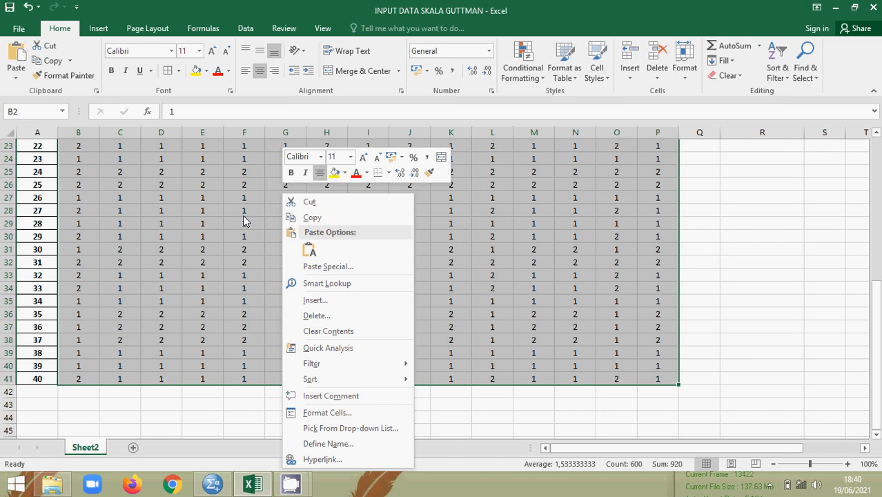
{"action": "left_click", "coordinate": [306, 218]}
{"action": "scroll", "coordinate": [302, 214], "scroll_direction": "up", "scroll_amount": 7}
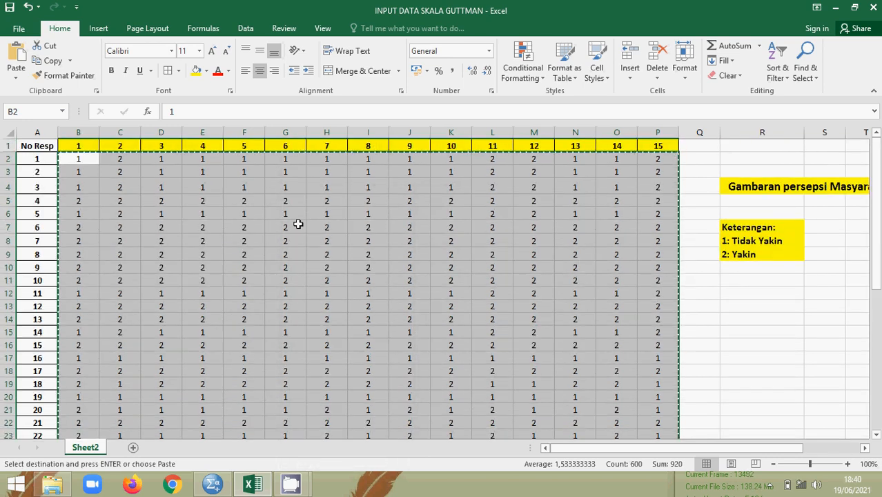
{"action": "left_click", "coordinate": [213, 486]}
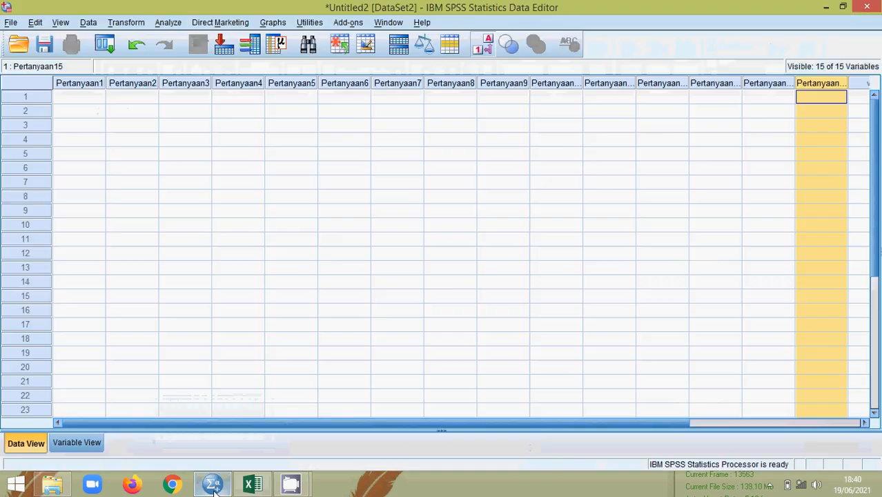
Step: Paste the copied answers from row 1 of Pertanyaan1 and confirm row 40 is filled
{"action": "left_click", "coordinate": [64, 97]}
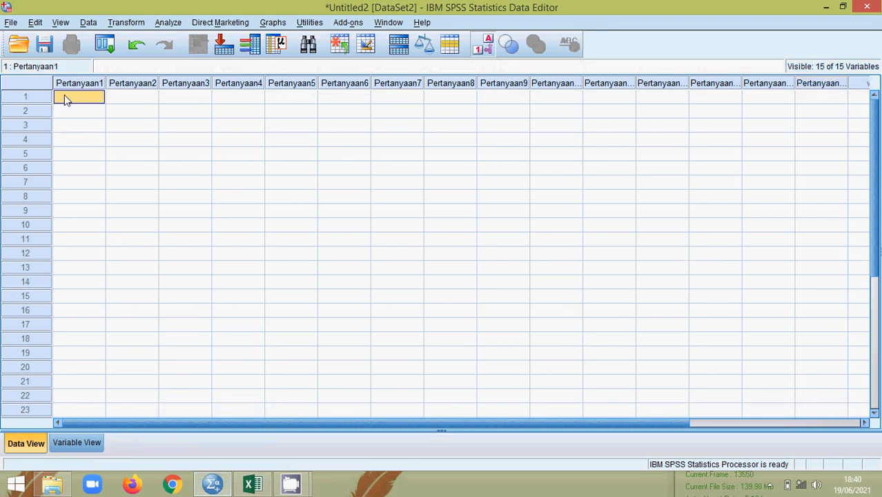
{"action": "right_click", "coordinate": [65, 99]}
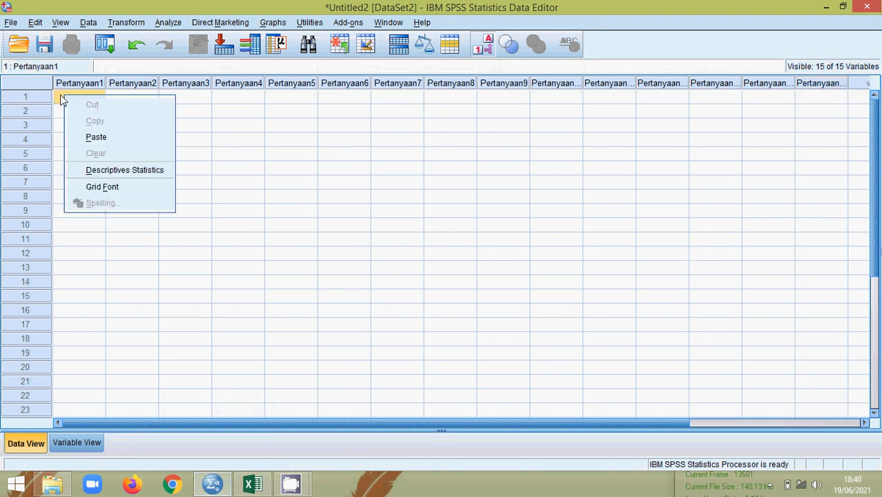
{"action": "left_click", "coordinate": [96, 139]}
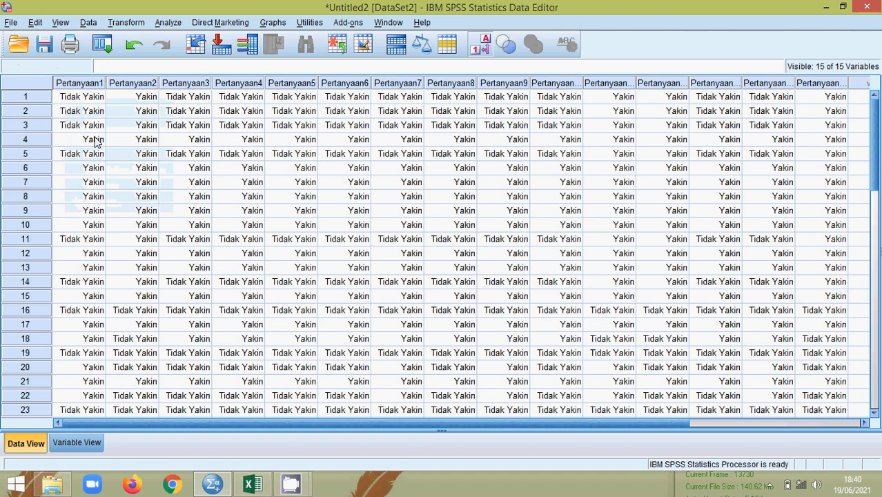
{"action": "left_click_drag", "start_coordinate": [144, 418], "coordinate": [217, 434]}
{"action": "scroll", "coordinate": [744, 120], "scroll_direction": "down", "scroll_amount": 7}
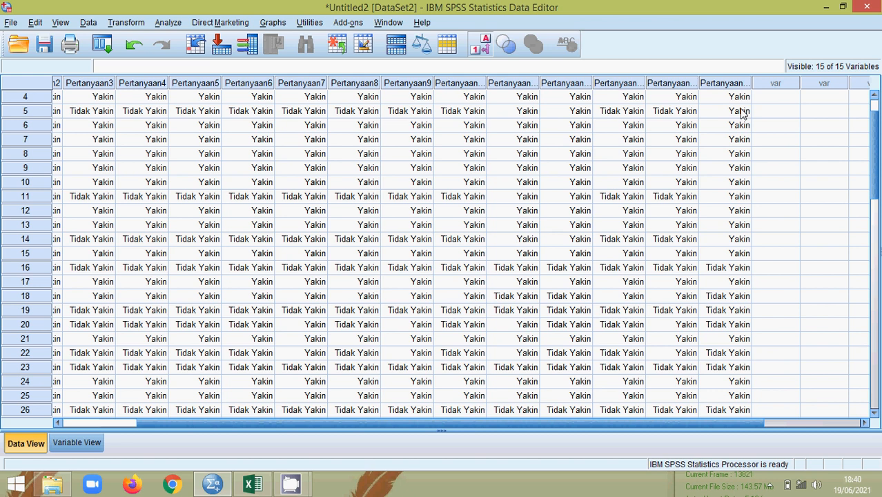
{"action": "scroll", "coordinate": [744, 139], "scroll_direction": "down", "scroll_amount": 1}
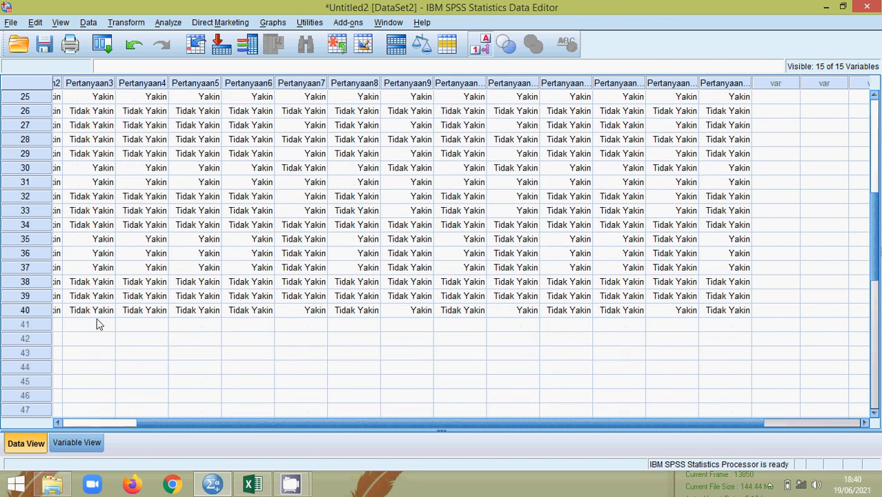
{"action": "left_click", "coordinate": [31, 311]}
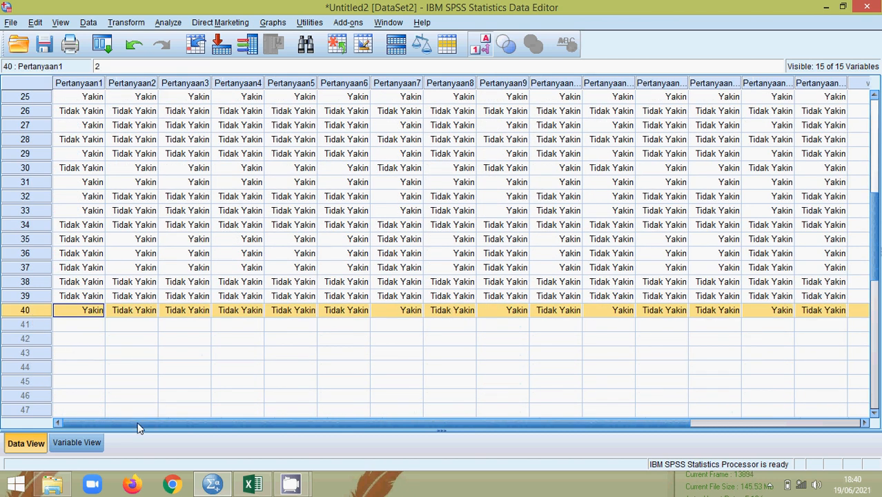
{"action": "scroll", "coordinate": [95, 269], "scroll_direction": "up", "scroll_amount": 8}
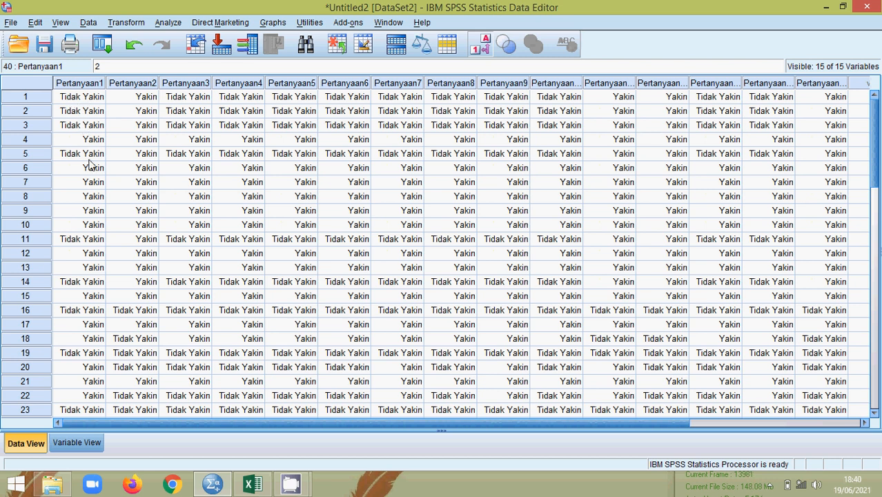
Step: Compare respondent 3's answers in Excel, then switch SPSS to the Variable View
{"action": "left_click", "coordinate": [256, 487]}
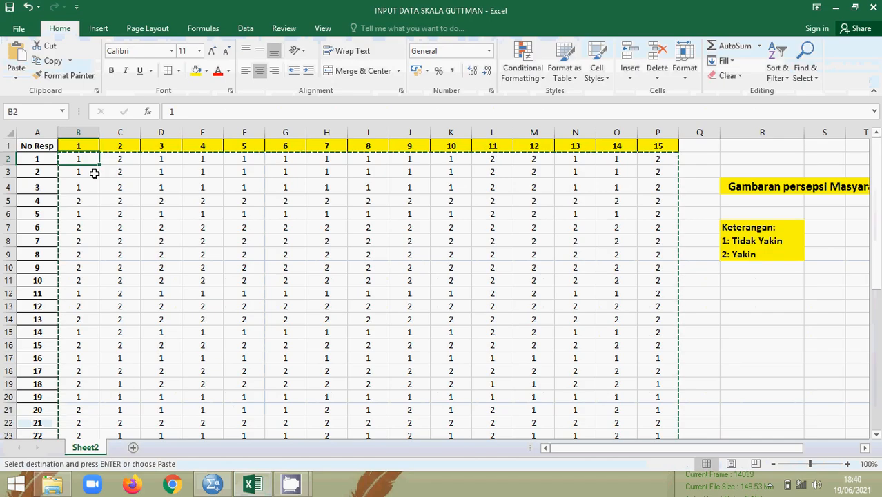
{"action": "left_click", "coordinate": [116, 172]}
{"action": "left_click_drag", "start_coordinate": [110, 185], "coordinate": [98, 187]}
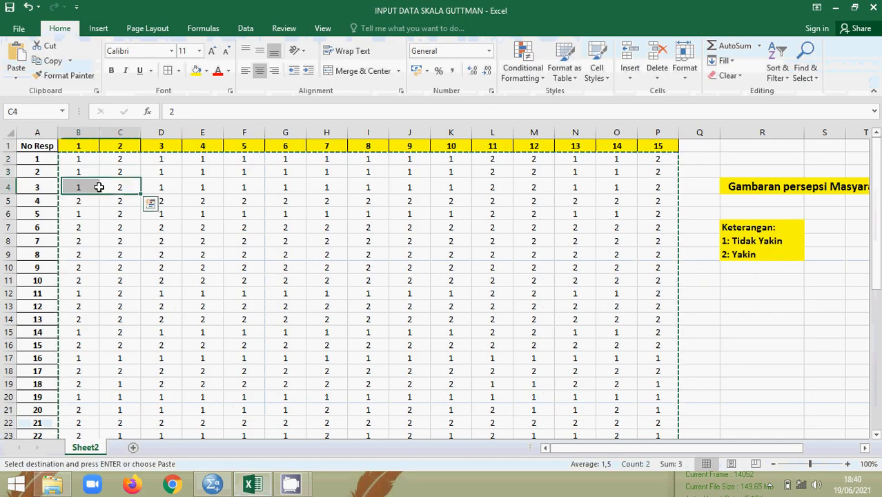
{"action": "left_click", "coordinate": [152, 206]}
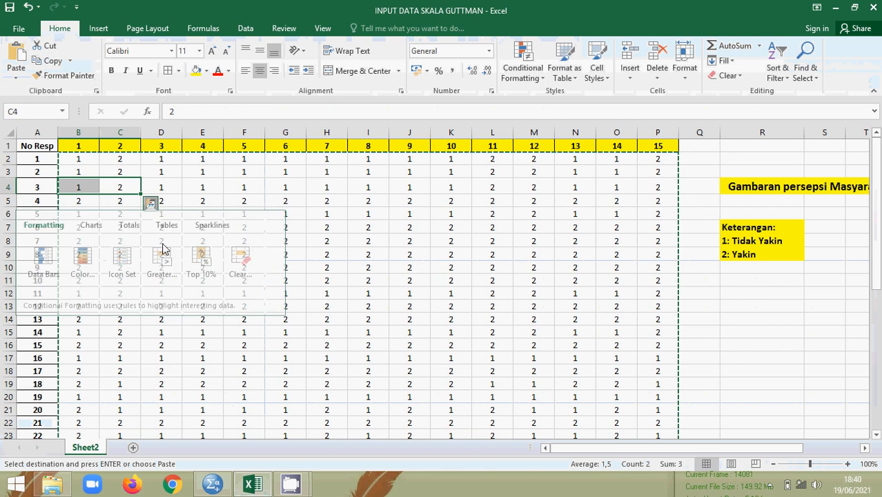
{"action": "left_click", "coordinate": [165, 336]}
{"action": "left_click", "coordinate": [212, 485]}
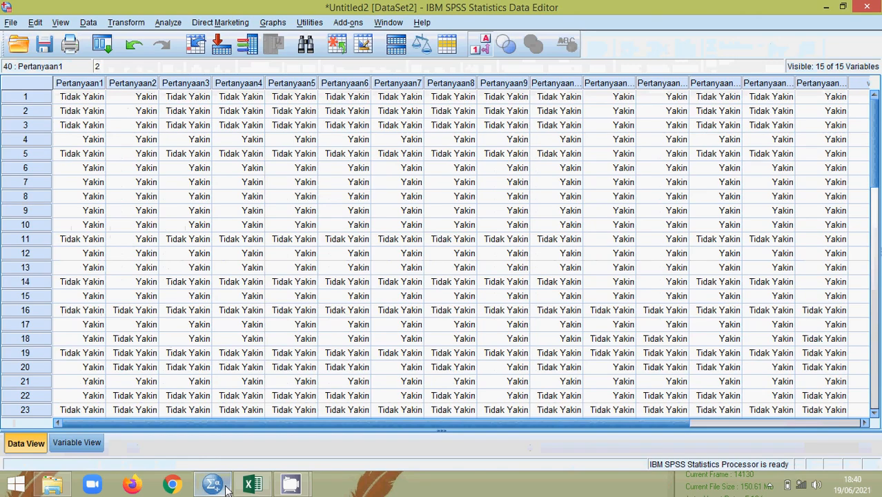
{"action": "left_click", "coordinate": [76, 443]}
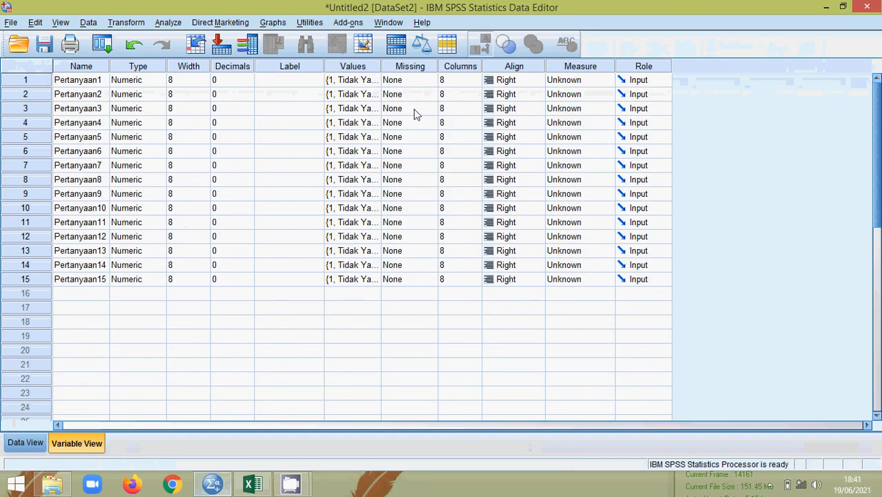
Step: Turn value labels off so the grid shows the answers as codes 1 and 2
{"action": "left_click", "coordinate": [355, 66]}
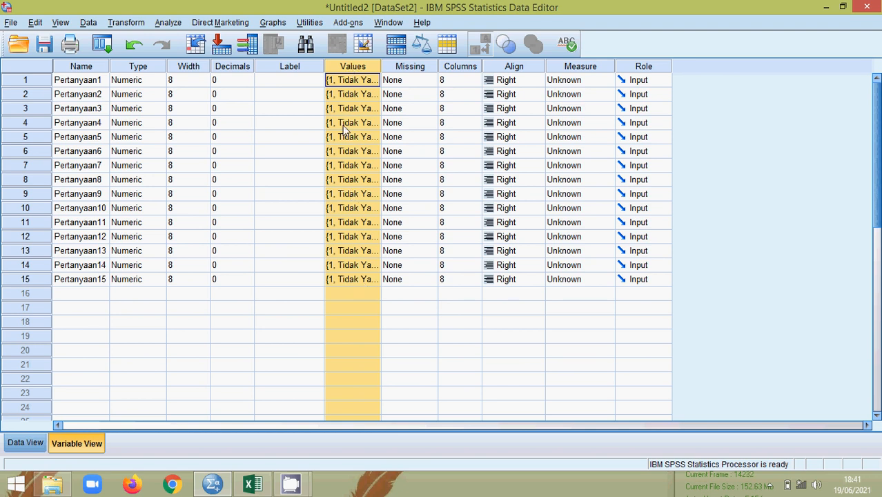
{"action": "left_click", "coordinate": [29, 445]}
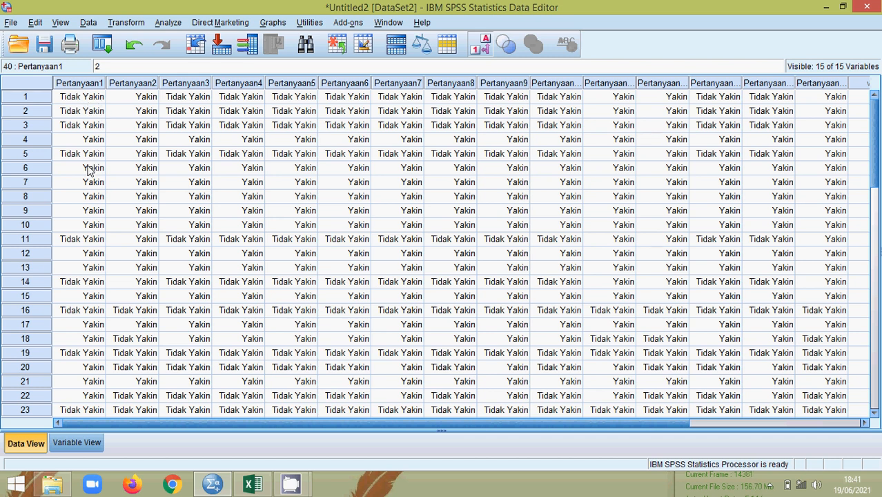
{"action": "left_click", "coordinate": [482, 45]}
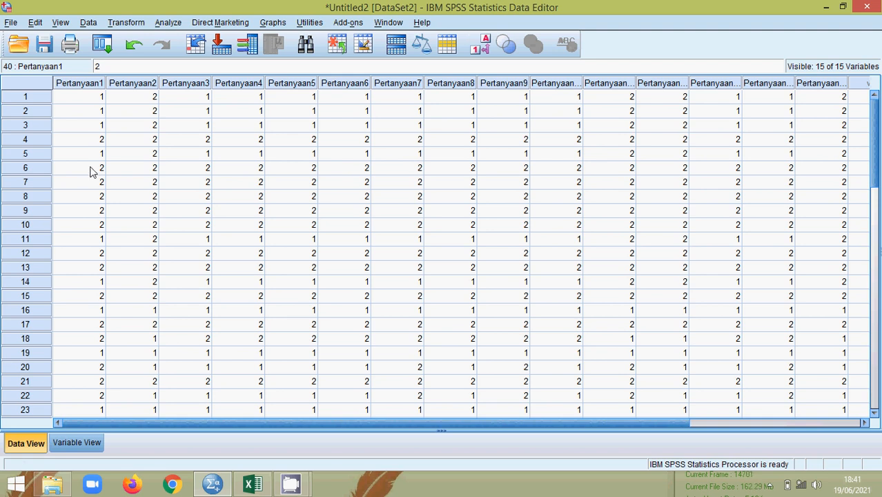
{"action": "left_click", "coordinate": [96, 100]}
Step: Toggle value labels, ending with Tidak Yakin/Yakin shown, and scroll through all 40 rows
{"action": "left_click", "coordinate": [147, 98]}
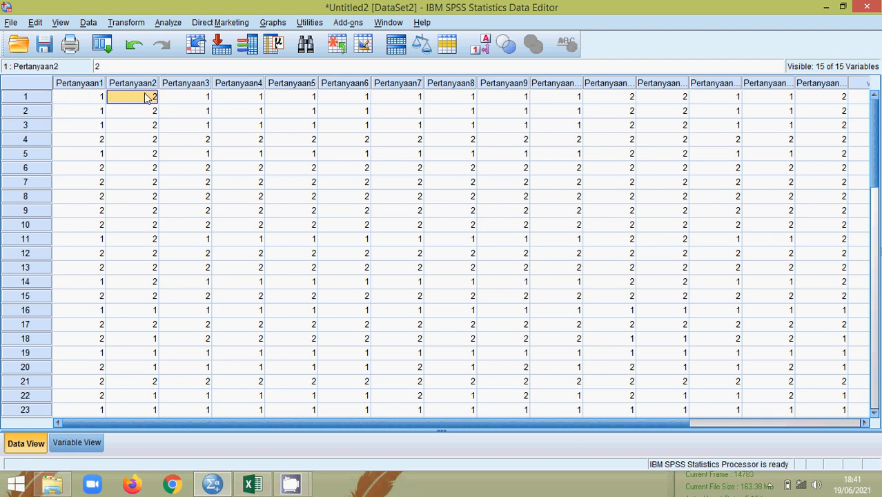
{"action": "left_click", "coordinate": [488, 48]}
{"action": "left_click", "coordinate": [487, 49]}
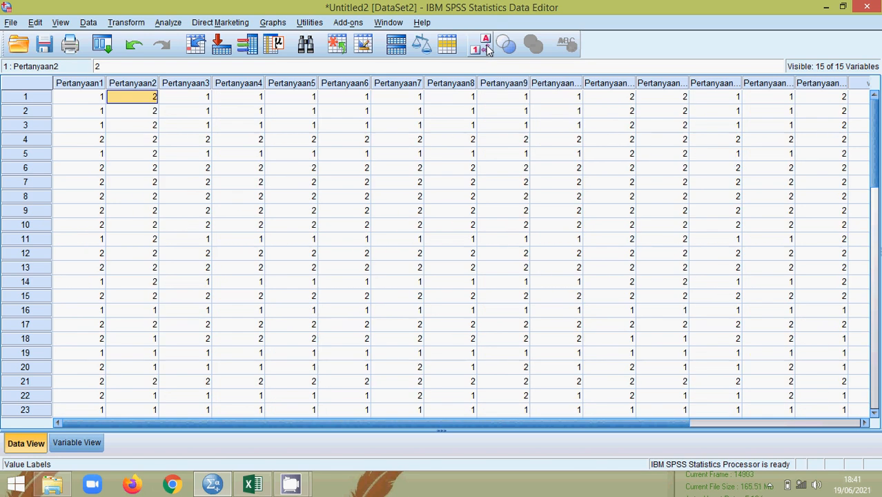
{"action": "left_click", "coordinate": [488, 48]}
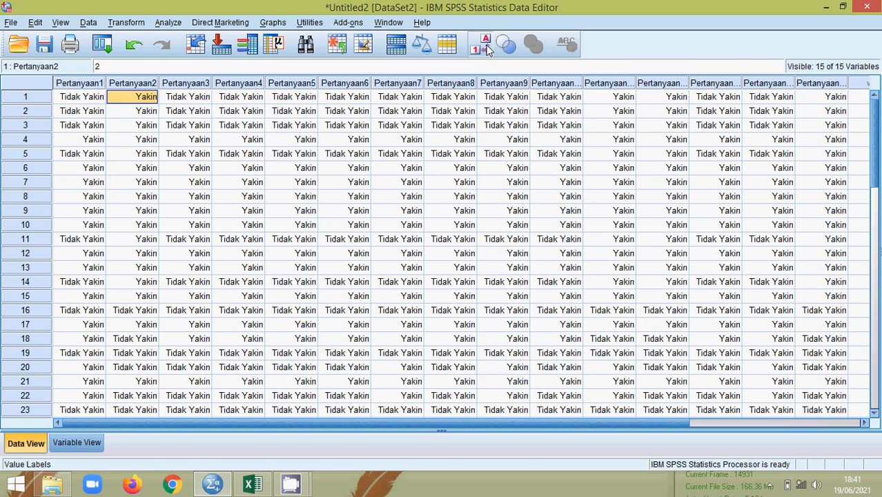
{"action": "left_click", "coordinate": [488, 48]}
{"action": "left_click", "coordinate": [488, 48]}
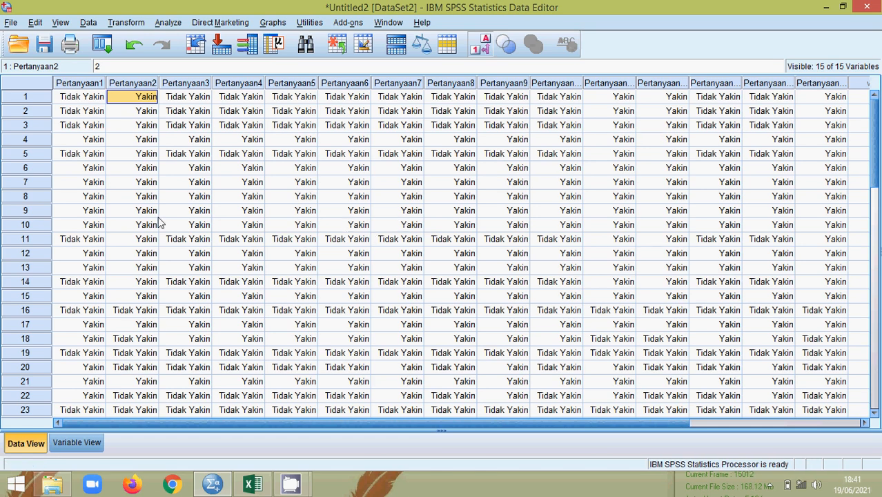
{"action": "scroll", "coordinate": [118, 188], "scroll_direction": "down", "scroll_amount": 7}
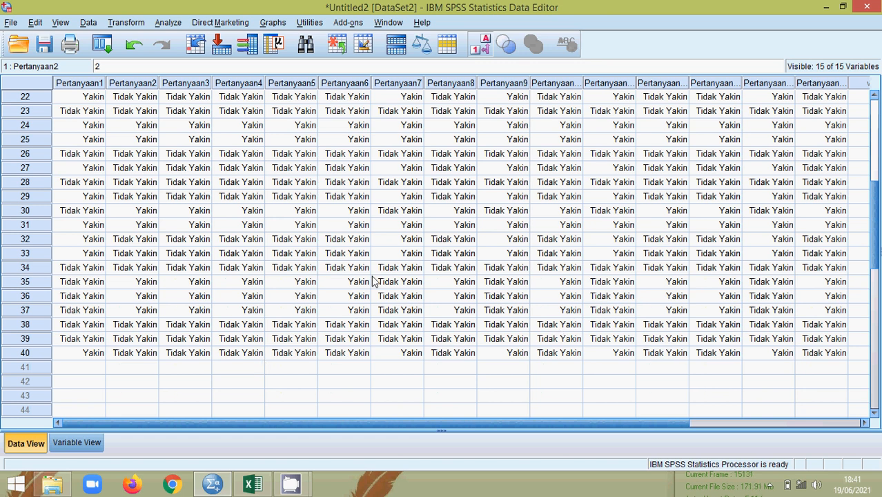
{"action": "scroll", "coordinate": [470, 235], "scroll_direction": "up", "scroll_amount": 2}
{"action": "scroll", "coordinate": [470, 235], "scroll_direction": "up", "scroll_amount": 5}
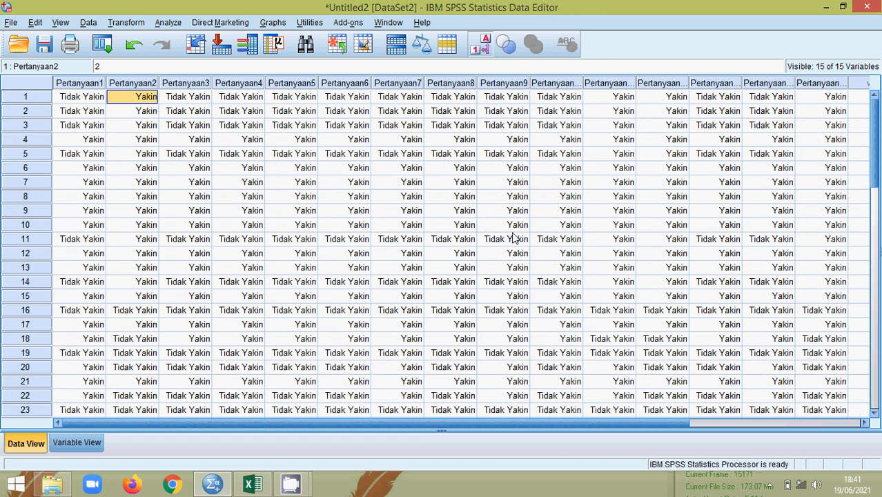
{"action": "left_click", "coordinate": [97, 99]}
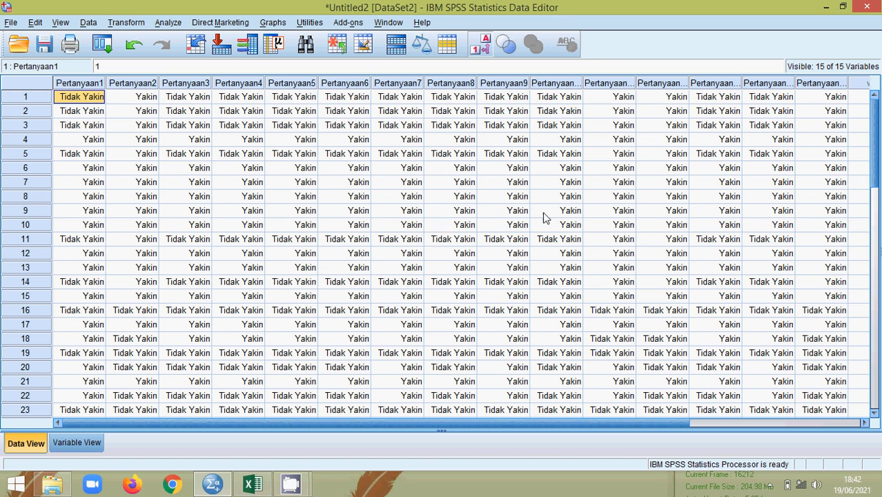
Step: Minimize the SPSS data editor and the Excel workbook
{"action": "left_click", "coordinate": [830, 11]}
{"action": "left_click", "coordinate": [830, 9]}
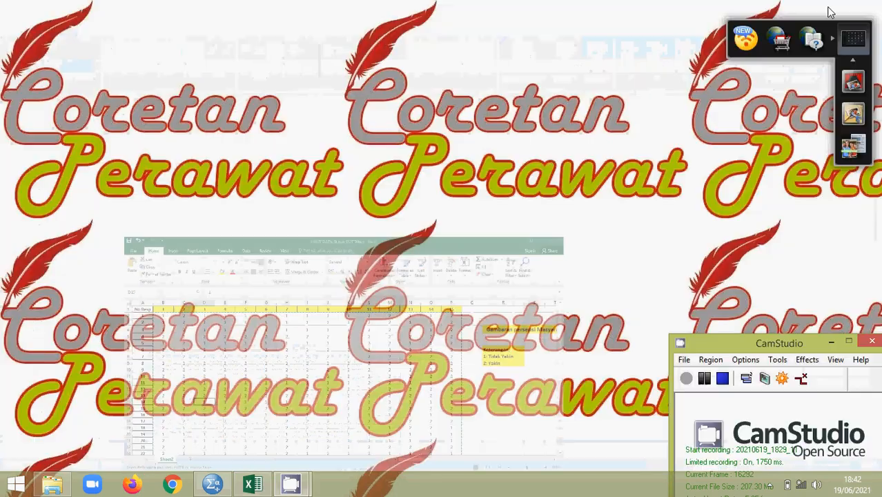